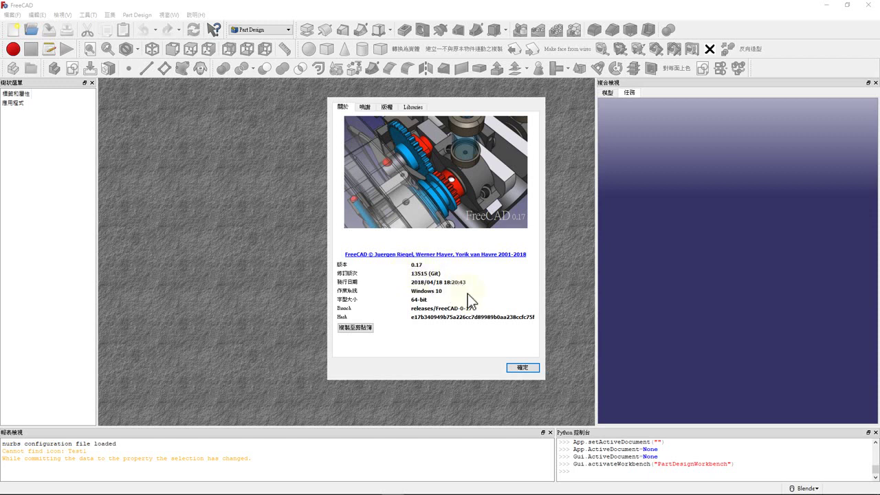
# Dismiss the FreeCAD 0.17 About dialog to reach the empty workspace
pyautogui.click(521, 369)
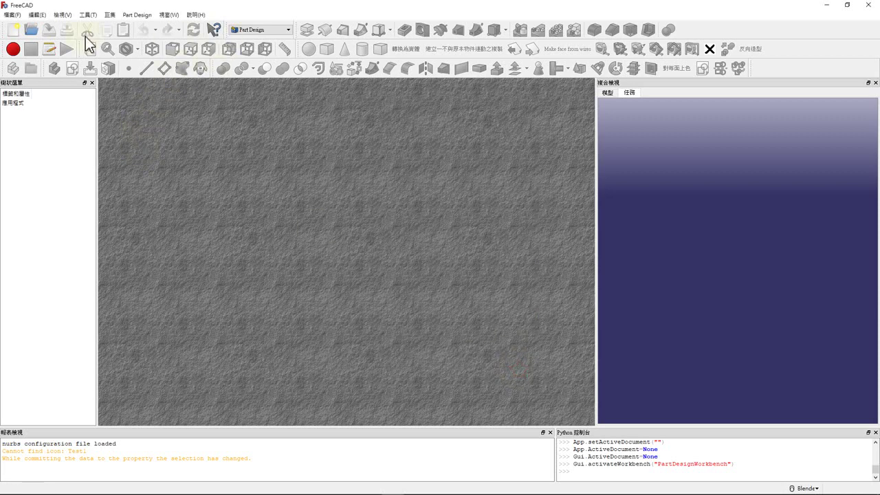
# Create a new document and start a sketch in a new body on the XY_Plane
pyautogui.click(9, 38)
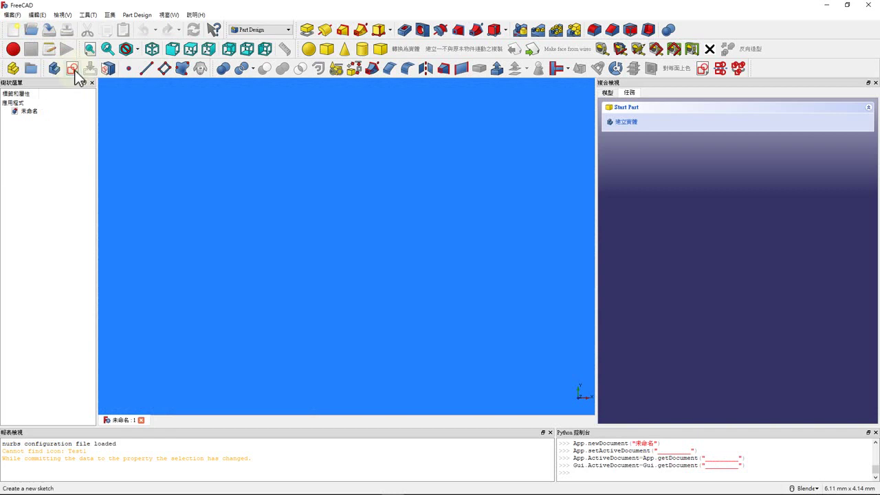
pyautogui.click(73, 68)
pyautogui.click(622, 146)
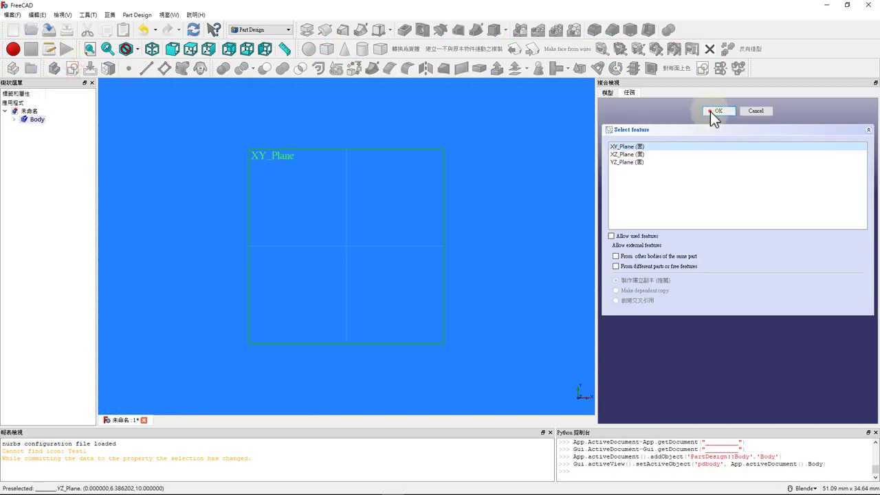
pyautogui.click(715, 112)
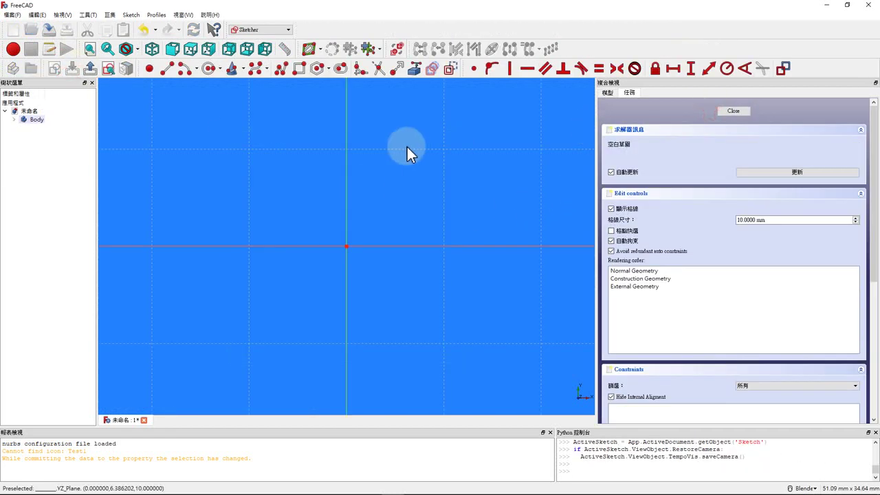
# Draw a two-line V polyline from upper left, through the origin, to upper right
pyautogui.click(281, 68)
pyautogui.click(308, 156)
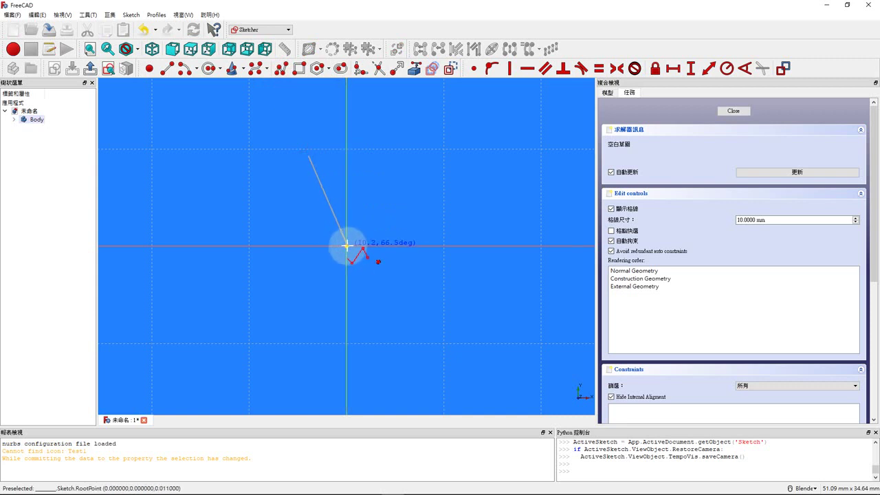
pyautogui.click(347, 245)
pyautogui.click(397, 158)
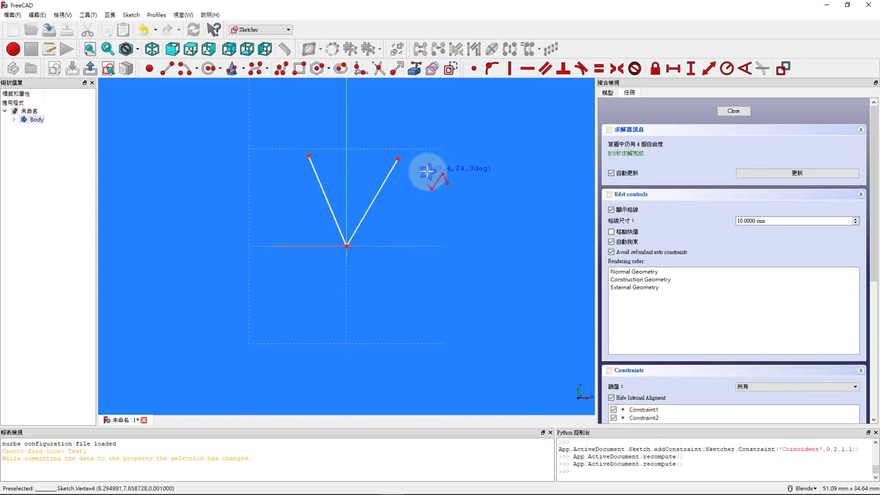
pyautogui.rightClick(332, 158)
# Make the two upper line endpoints symmetric about the vertical axis
pyautogui.click(309, 156)
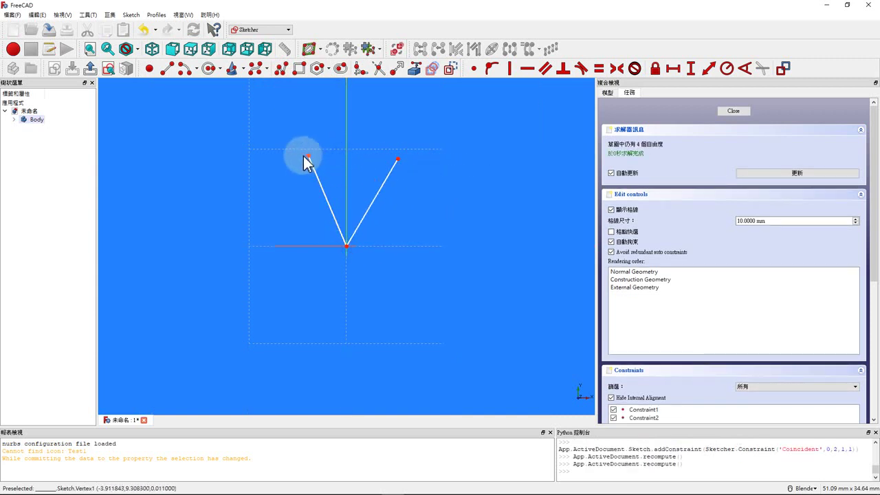
pyautogui.click(397, 159)
pyautogui.click(346, 159)
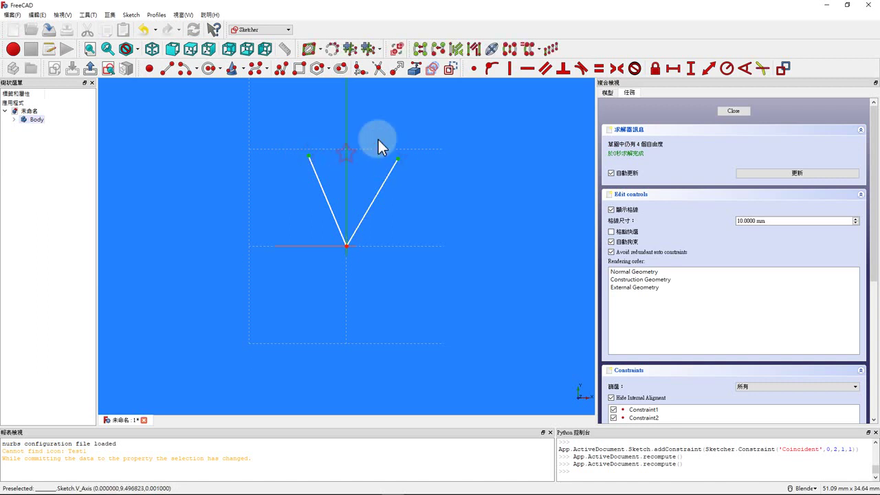
pyautogui.click(617, 68)
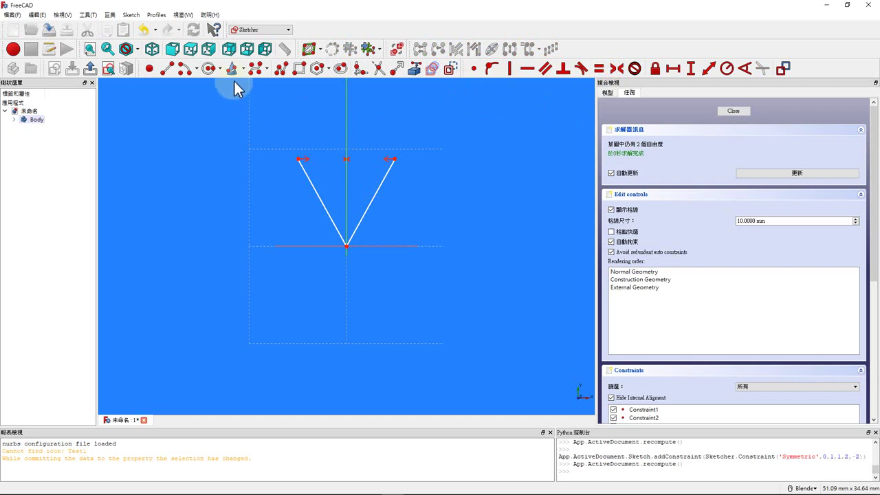
# Draw a centre-point arc centred on the origin joining the two line ends
pyautogui.click(196, 68)
pyautogui.click(201, 81)
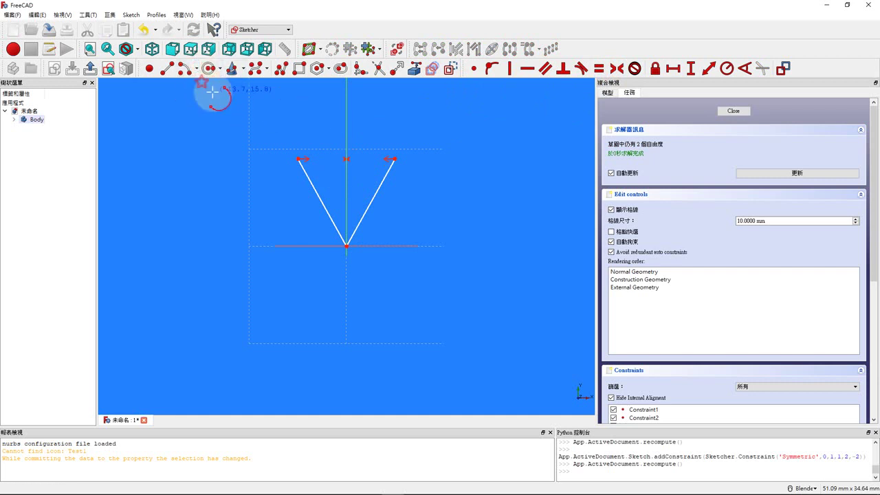
pyautogui.click(346, 245)
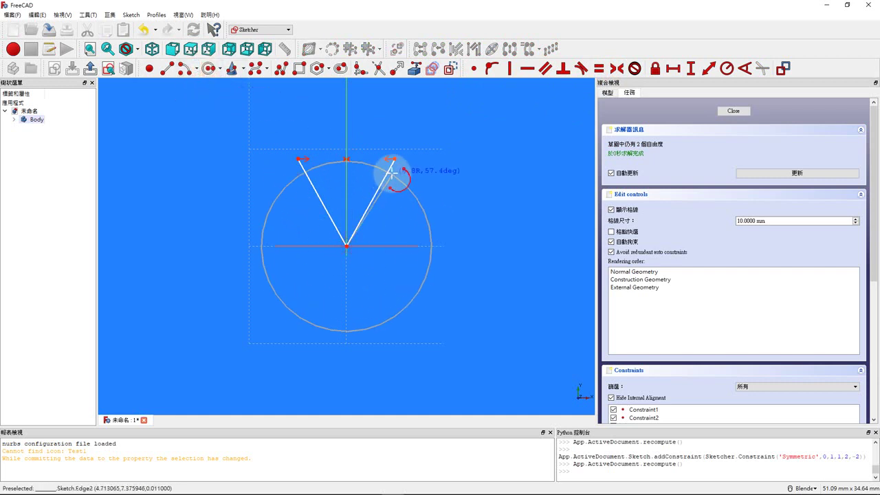
pyautogui.click(396, 158)
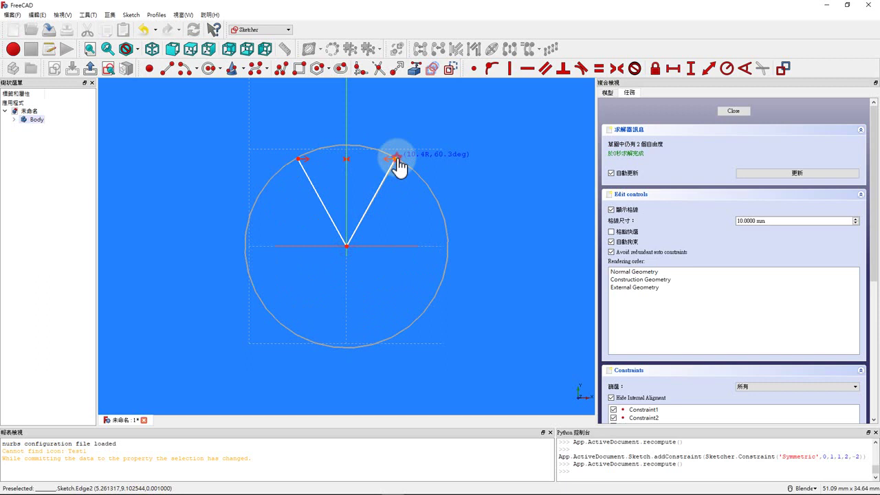
pyautogui.click(299, 160)
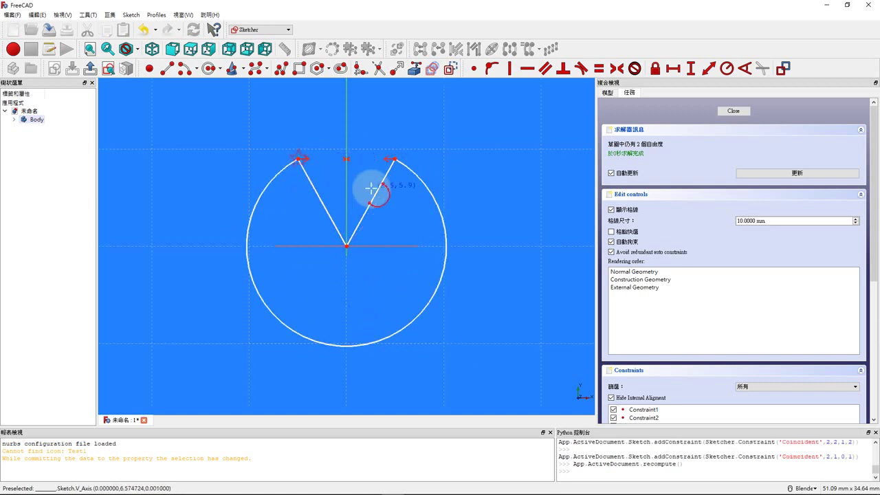
pyautogui.rightClick(411, 206)
# Constrain the arc radius to 100 mm
pyautogui.click(439, 209)
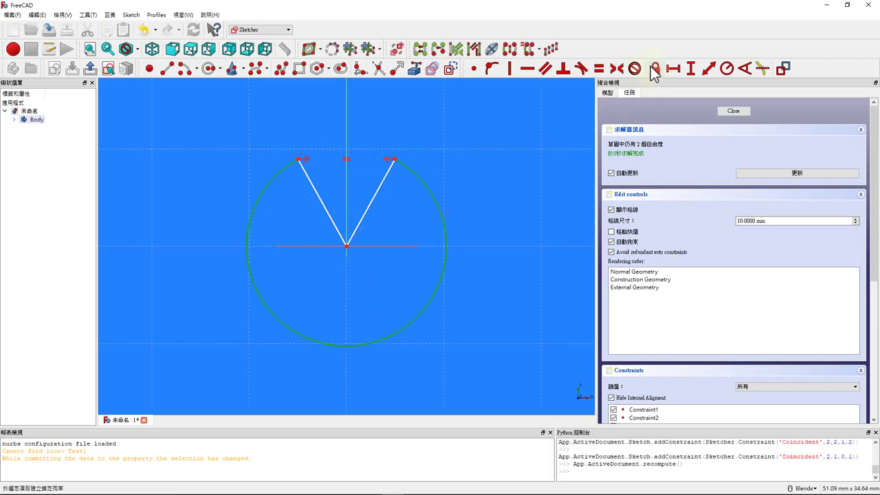
pyautogui.click(726, 68)
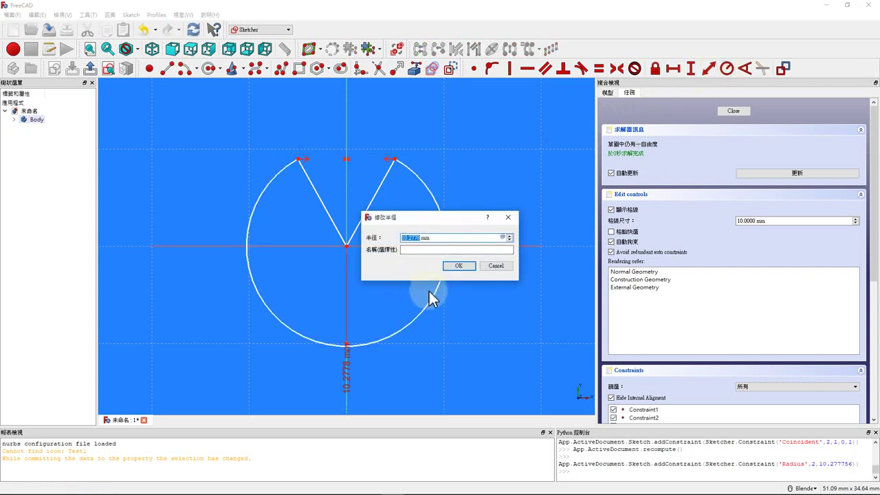
pyautogui.write('100')
pyautogui.press('Return')
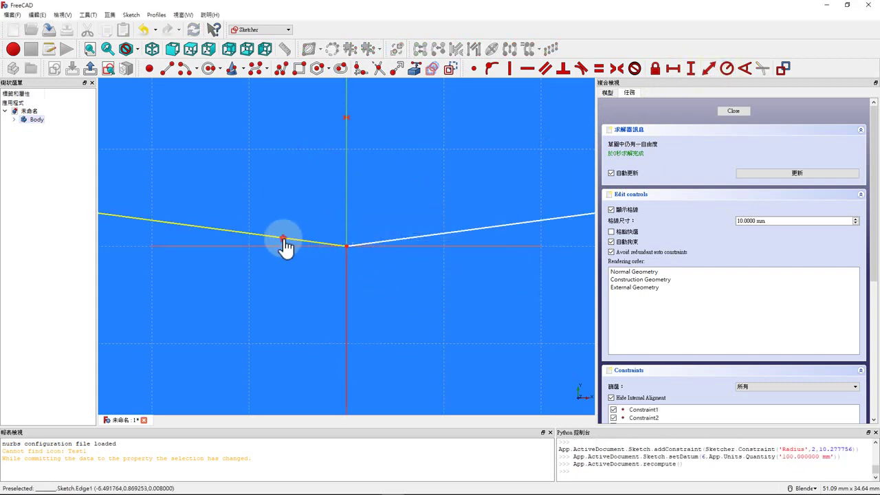
# Set the angle between the V lines to 15° and close the sketch
pyautogui.click(416, 236)
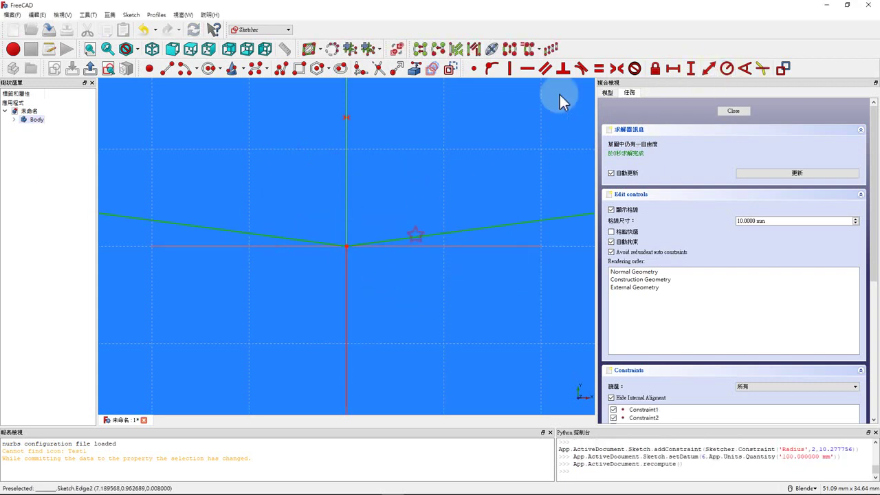
pyautogui.click(742, 69)
pyautogui.write('15')
pyautogui.press('Return')
pyautogui.scroll(-5, 337, 253)
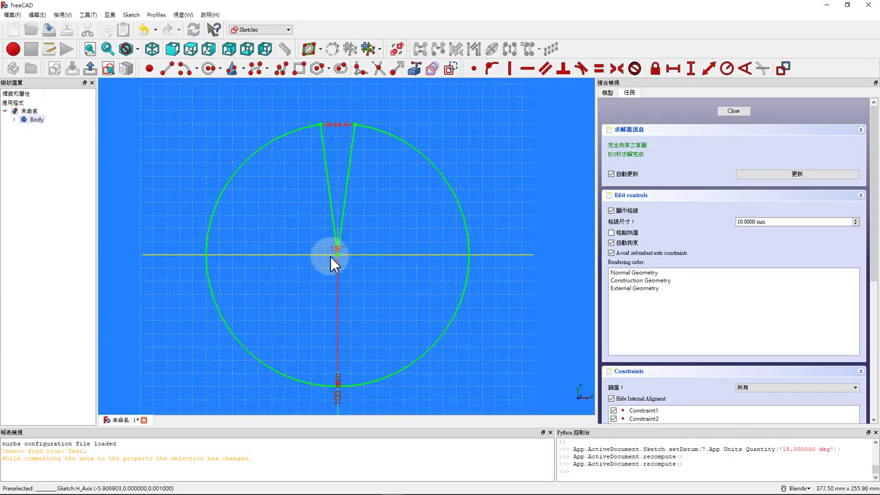
pyautogui.click(89, 68)
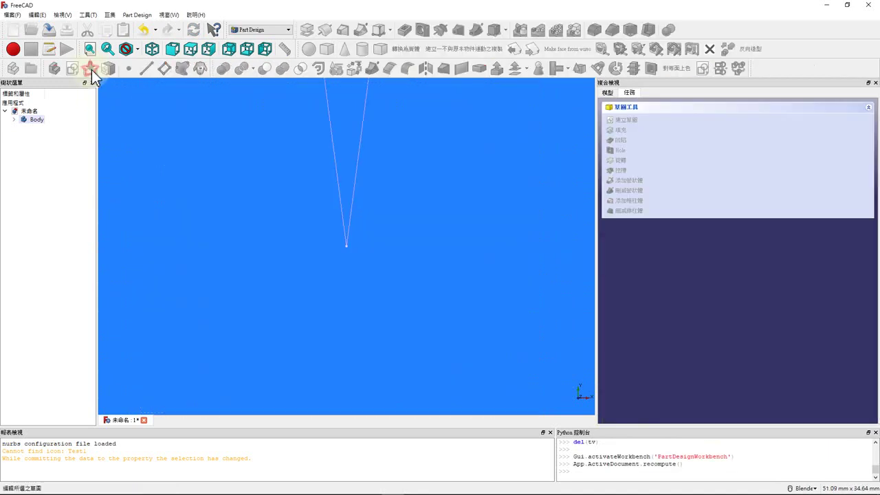
# Pad the sketch into a solid disc and orbit to see the wedge slot
pyautogui.click(306, 29)
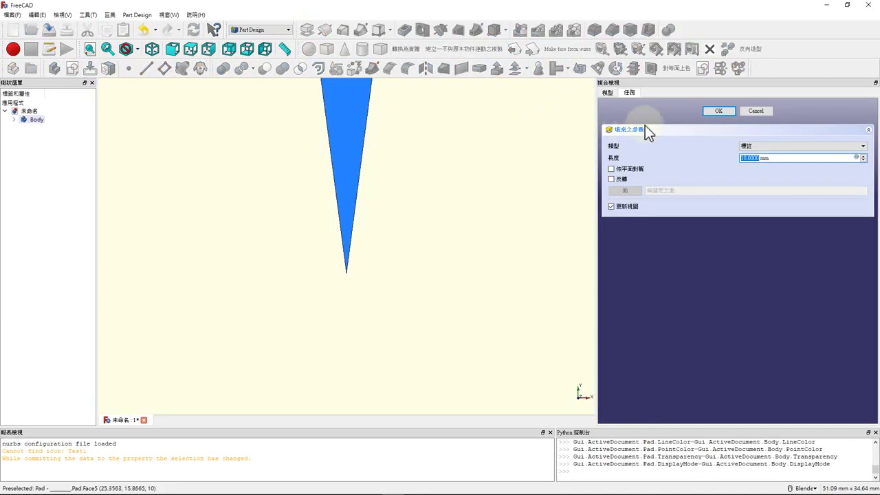
pyautogui.click(713, 112)
pyautogui.scroll(-5, 349, 295)
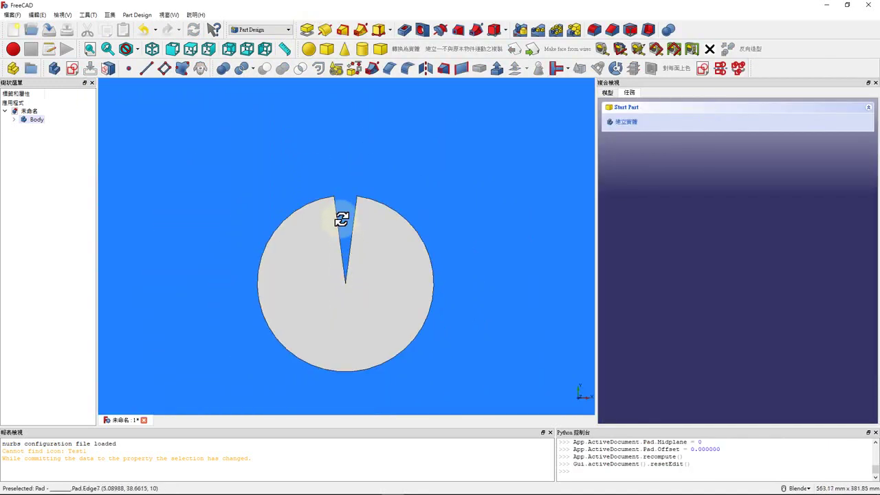
pyautogui.moveTo(342, 218); pyautogui.dragTo(357, 220, button='middle')
pyautogui.scroll(5, 357, 219)
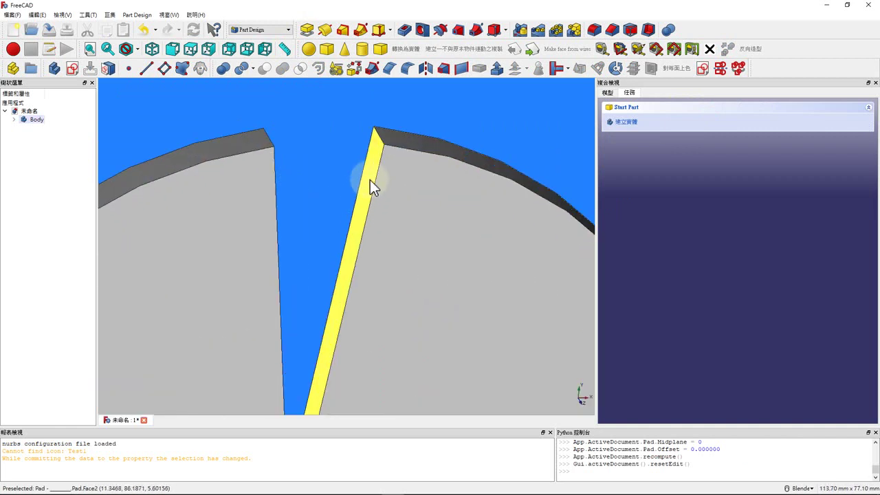
# Fillet the slot-tip edge with a radius of 2
pyautogui.click(379, 140)
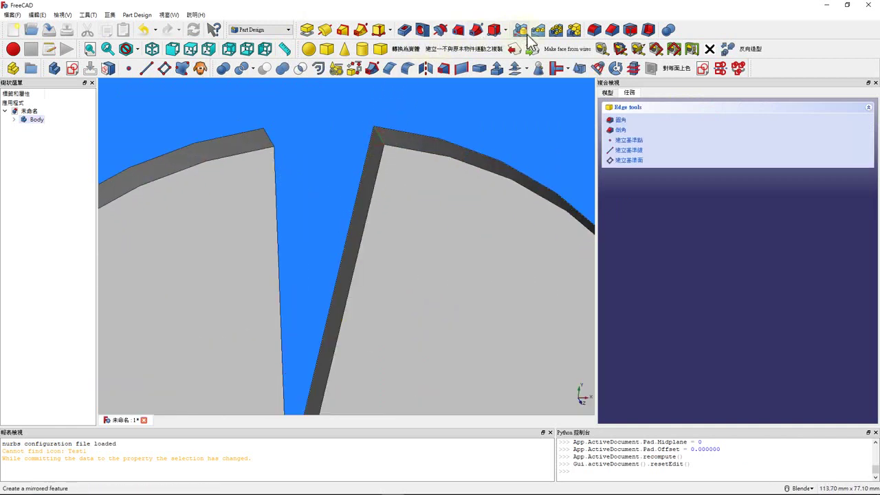
pyautogui.click(594, 29)
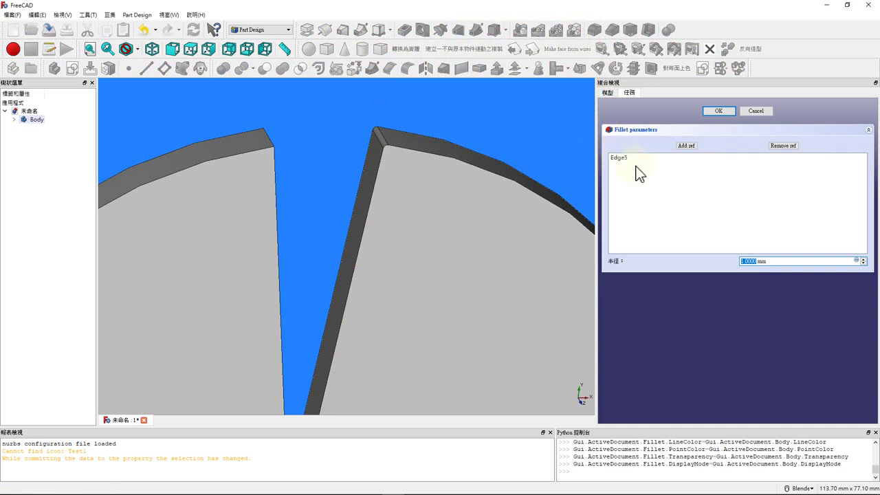
pyautogui.click(744, 260)
pyautogui.write('2')
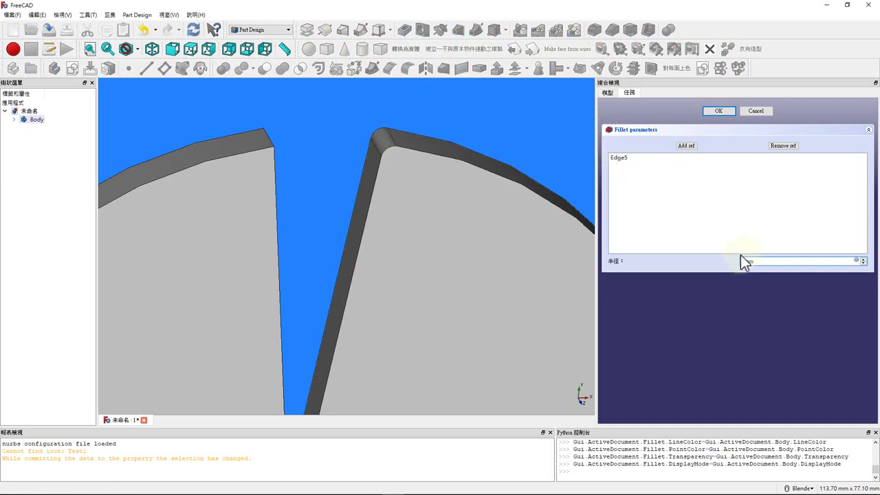
pyautogui.click(728, 109)
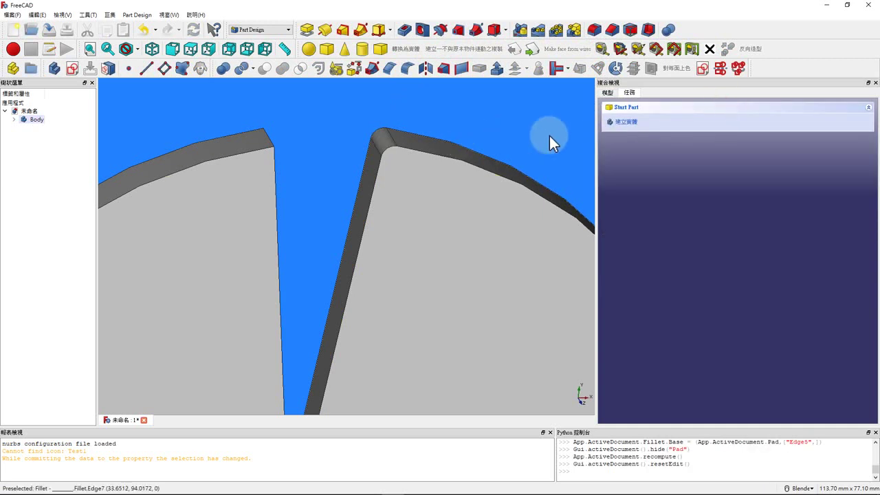
pyautogui.scroll(-5, 327, 173)
pyautogui.scroll(3, 330, 173)
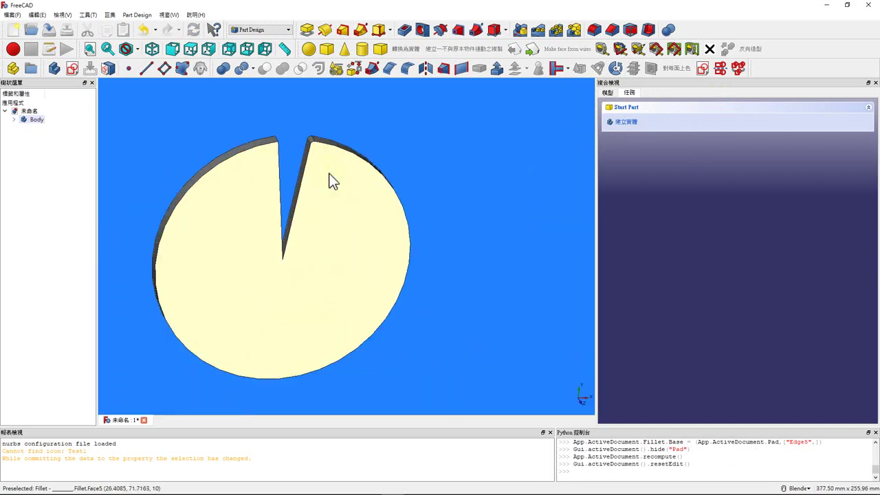
pyautogui.click(256, 29)
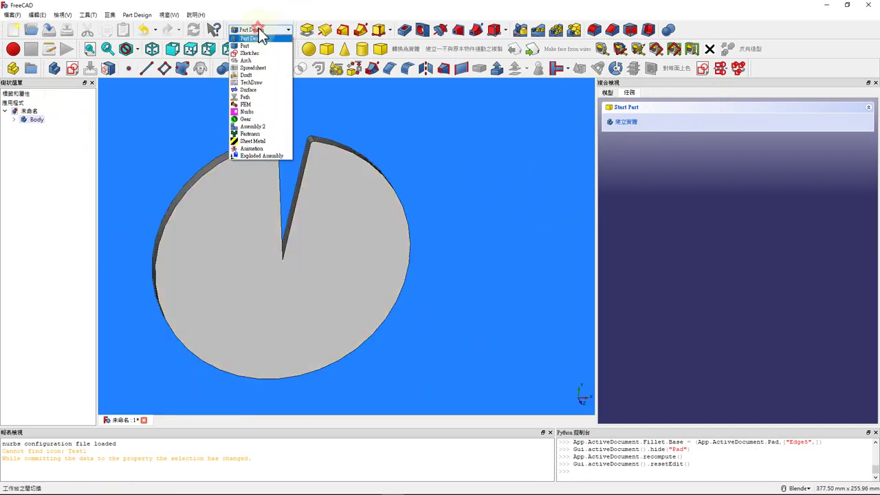
# In TechDraw, insert a page from a template, browsing into C:\Program Files
pyautogui.click(254, 82)
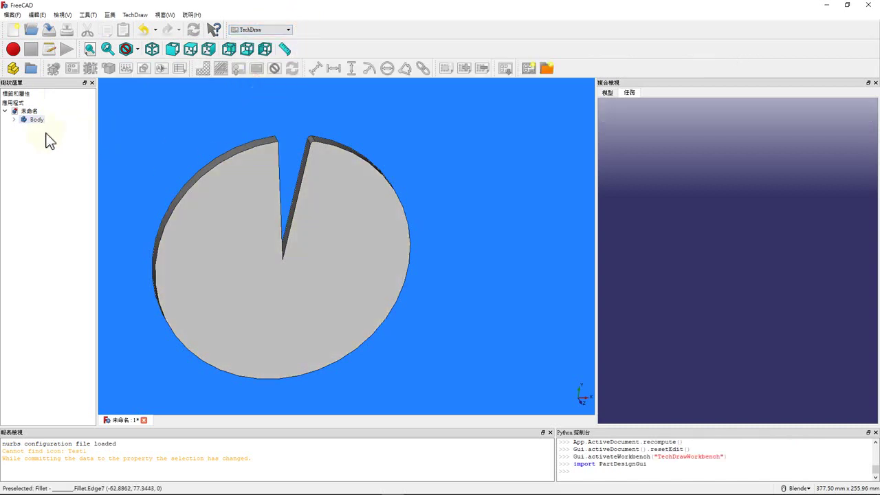
pyautogui.click(547, 68)
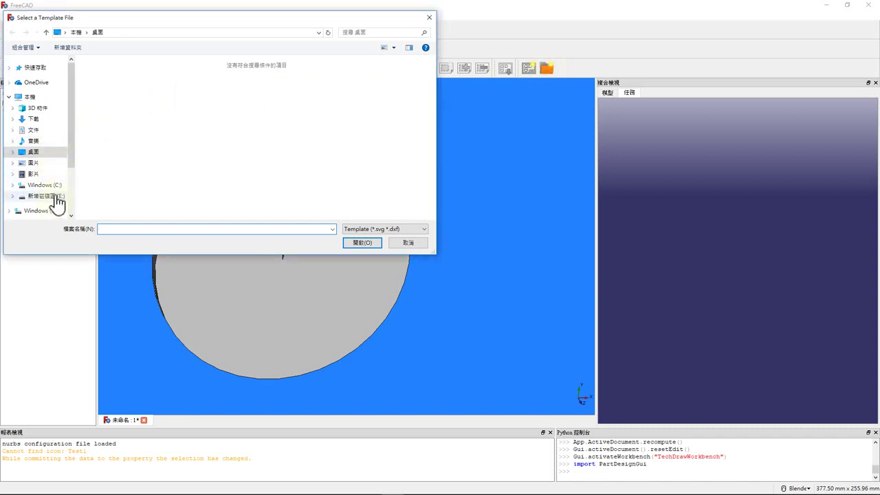
pyautogui.click(52, 186)
pyautogui.scroll(-1, 129, 183)
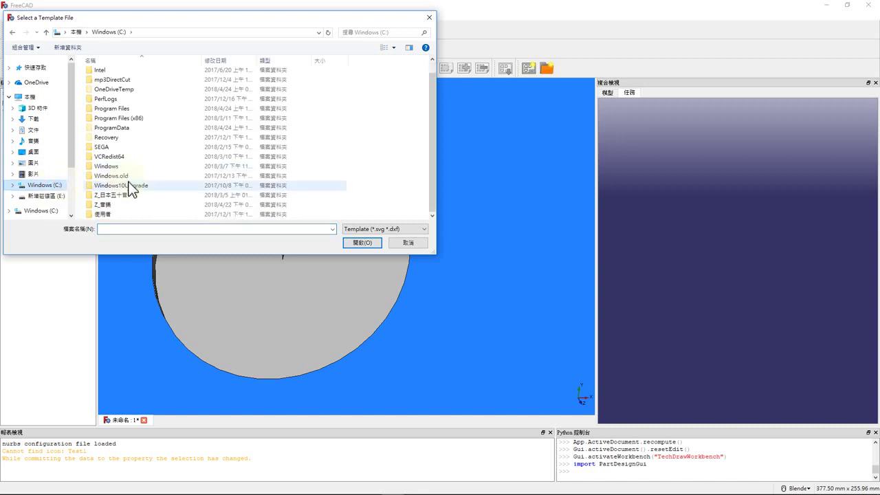
pyautogui.click(108, 109)
pyautogui.doubleClick(108, 109)
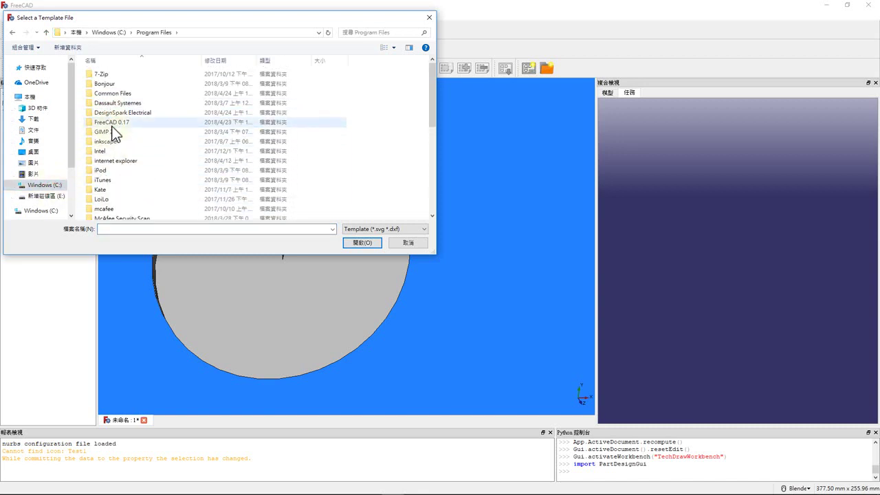
# Create the page from A4_Portrait_ISO7200TD in FreeCAD 0.17\data\Mod\TechDraw\Templates
pyautogui.doubleClick(112, 123)
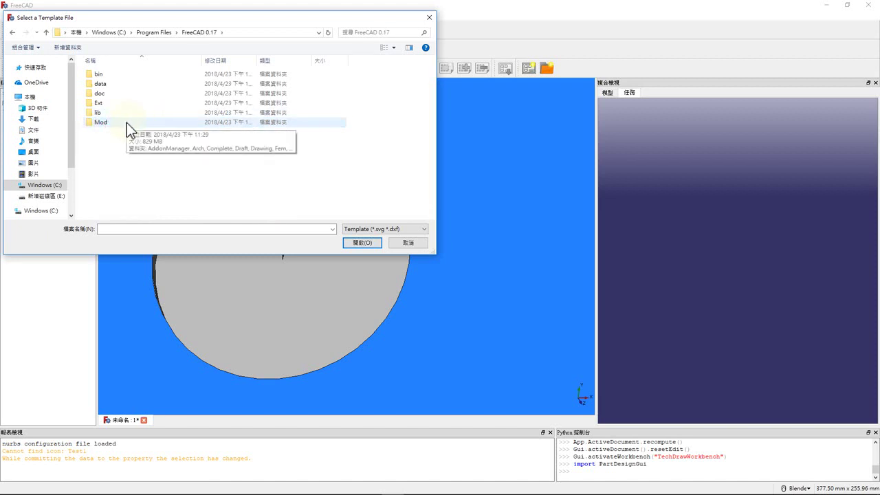
pyautogui.doubleClick(116, 87)
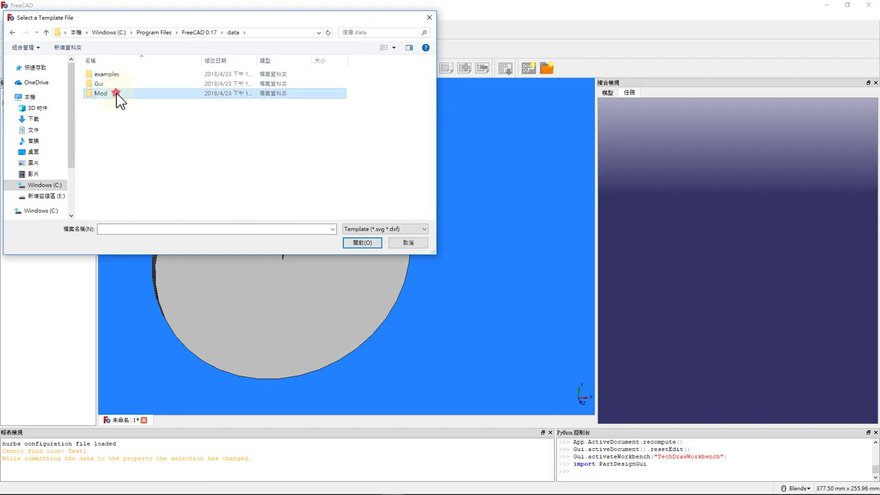
pyautogui.doubleClick(116, 92)
pyautogui.scroll(-3, 128, 159)
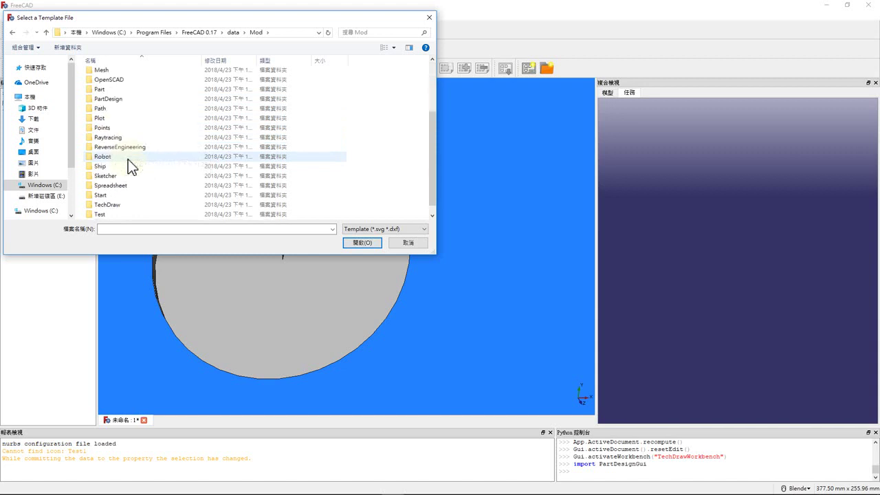
pyautogui.doubleClick(128, 204)
pyautogui.doubleClick(117, 112)
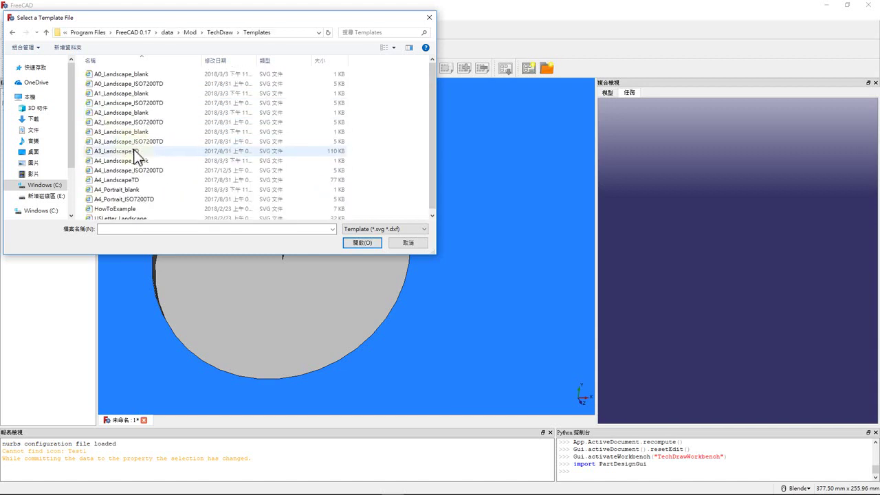
pyautogui.click(136, 195)
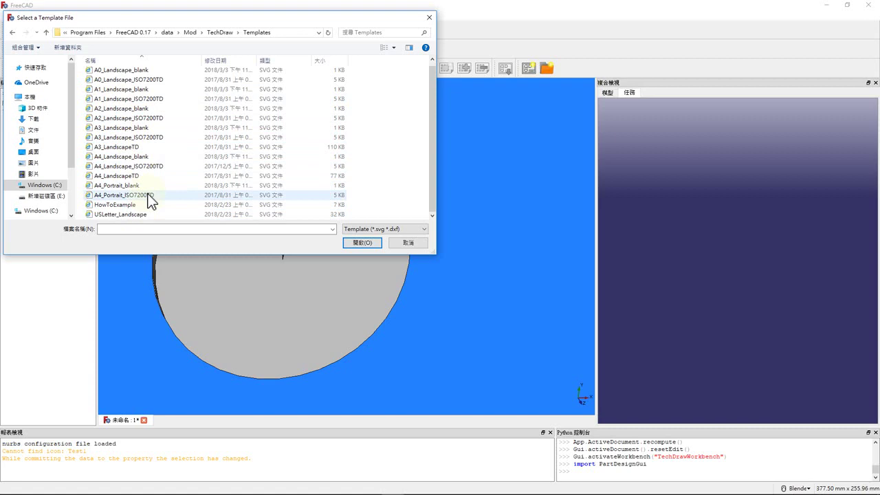
pyautogui.click(358, 243)
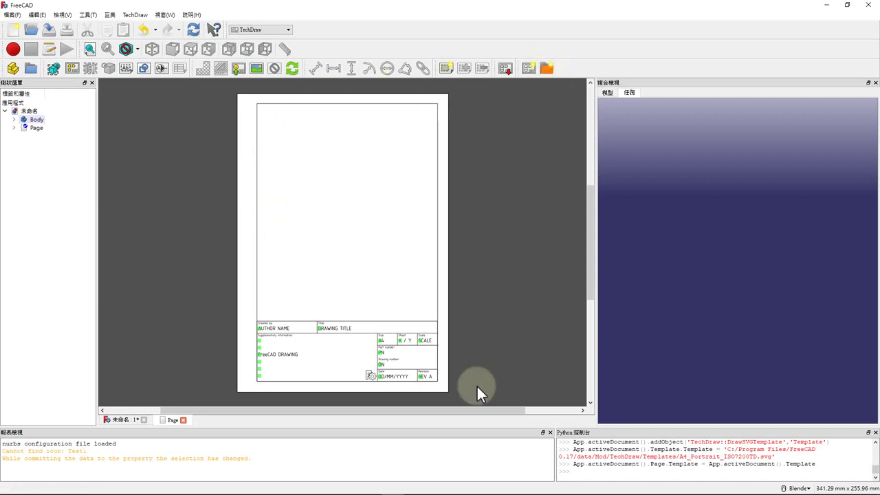
# Try inserting a projection group with nothing selected and dismiss the warning
pyautogui.click(77, 65)
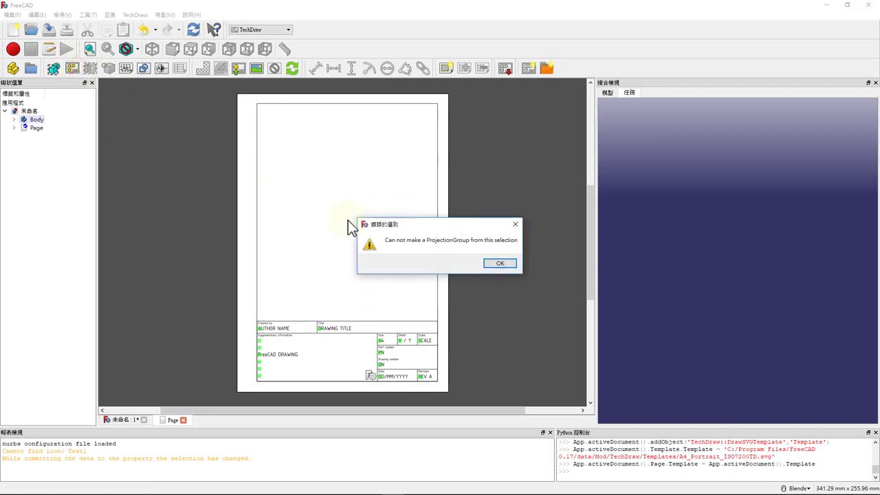
pyautogui.click(504, 264)
# Insert a projection group of Body facing the disc at a custom 1:5 scale
pyautogui.click(33, 119)
pyautogui.click(73, 68)
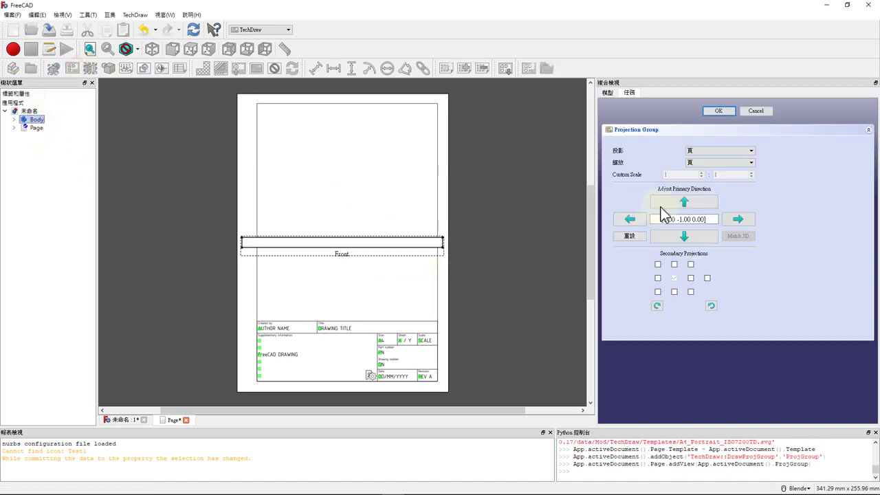
pyautogui.click(687, 203)
pyautogui.click(727, 163)
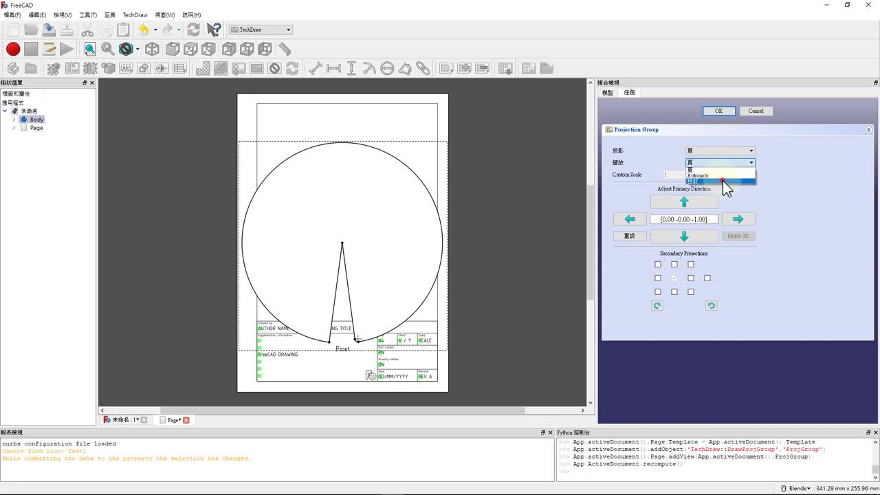
pyautogui.click(723, 181)
pyautogui.write('3')
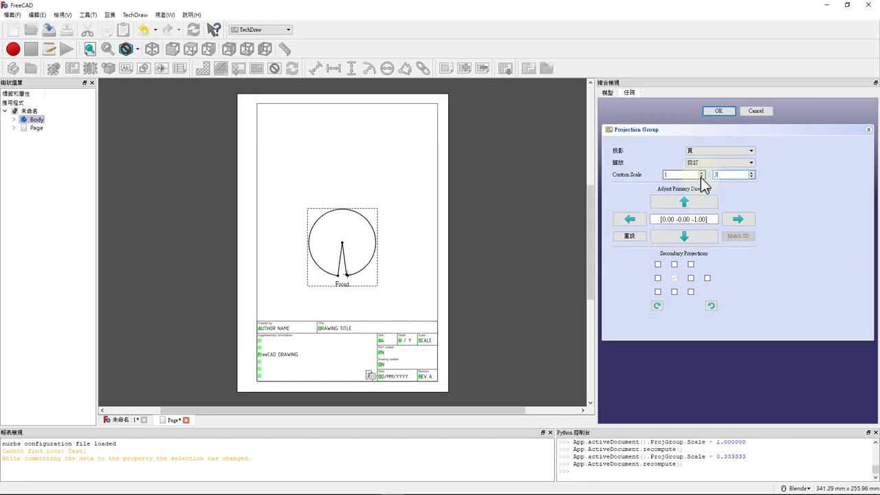
pyautogui.press('BackSpace')
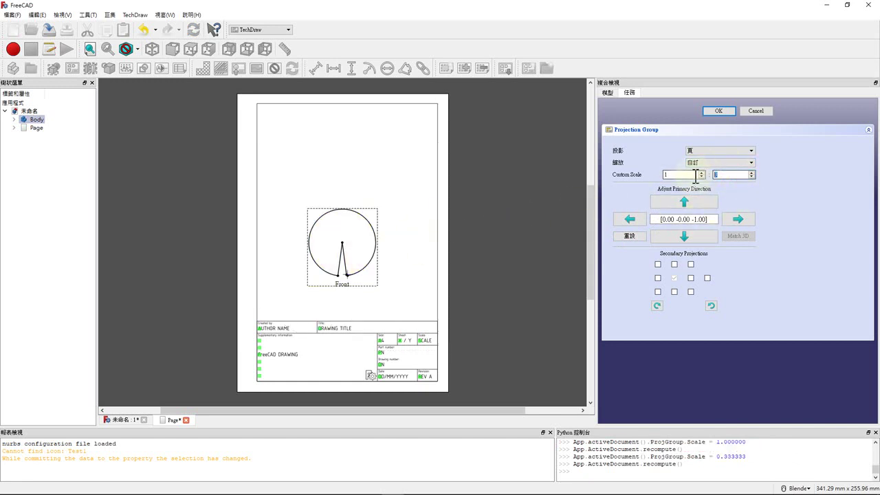
pyautogui.write('2')
pyautogui.press('BackSpace')
pyautogui.write('5')
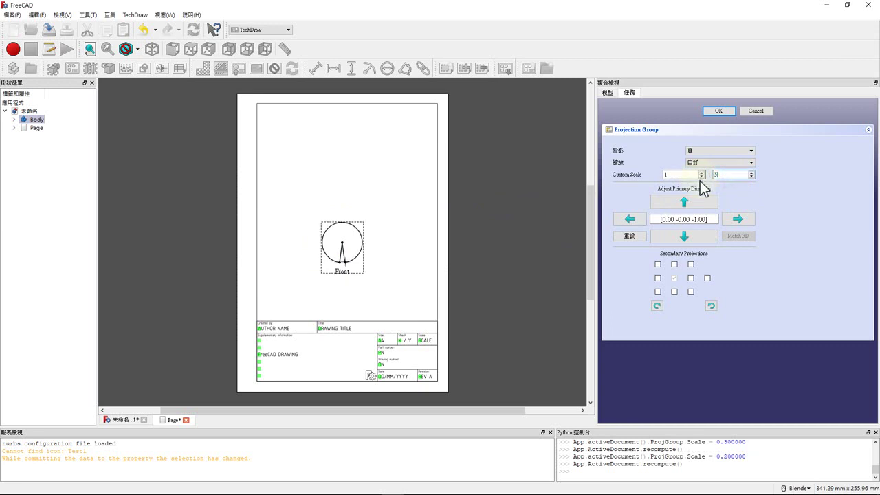
# Move the Front view up-left and add Bottom, Left and FrontBottomLeft views
pyautogui.moveTo(351, 267); pyautogui.dragTo(309, 225)
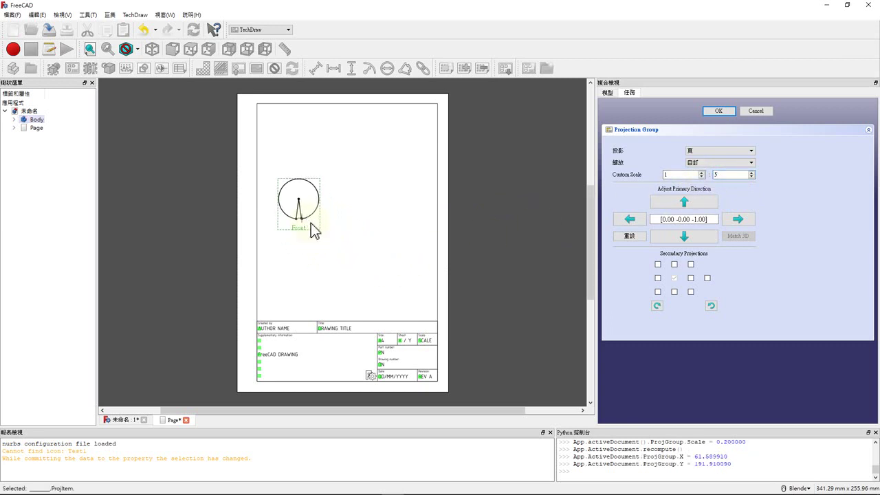
pyautogui.click(674, 264)
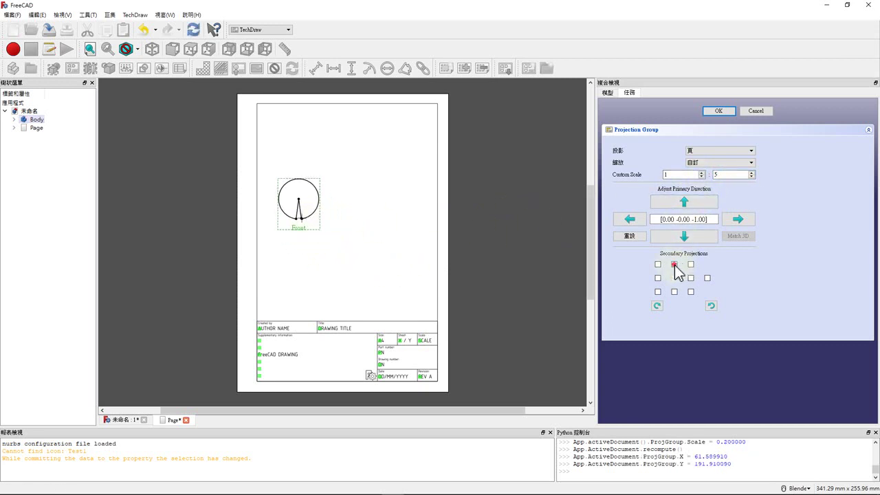
pyautogui.click(690, 278)
pyautogui.click(691, 263)
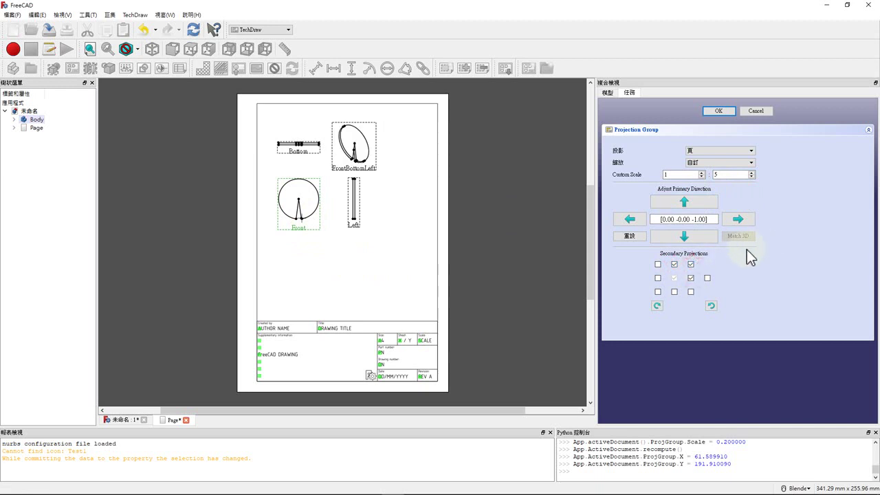
pyautogui.click(722, 112)
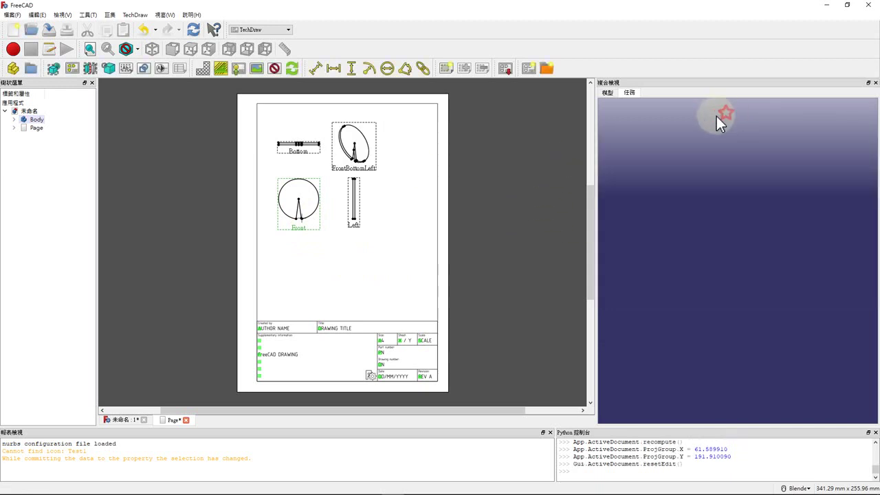
# Shift the projection group down-left and inspect its views in the model tree
pyautogui.moveTo(310, 233); pyautogui.dragTo(304, 240)
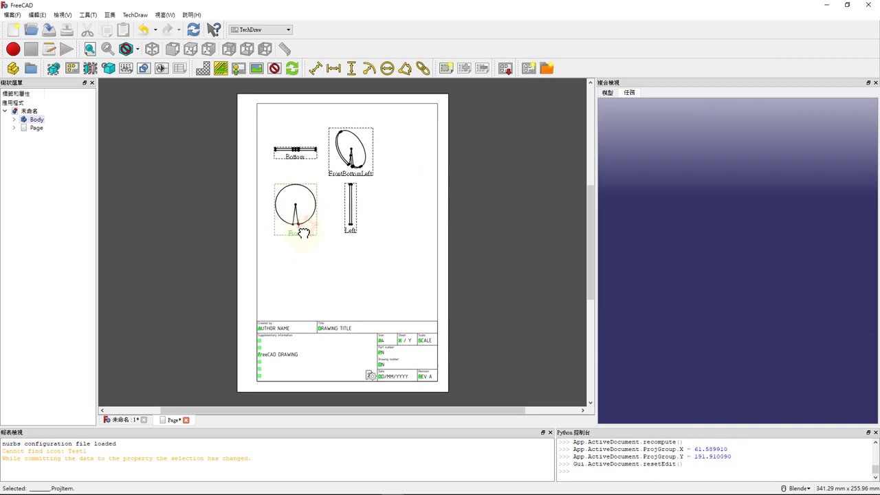
pyautogui.click(608, 92)
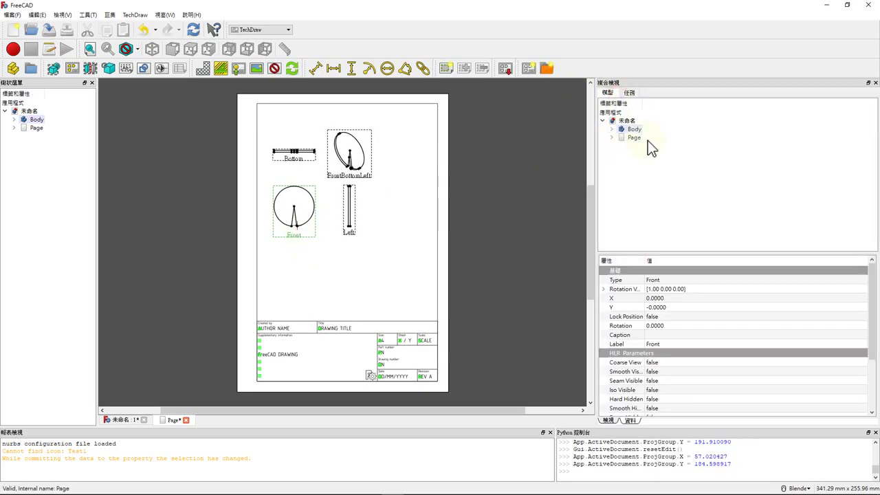
pyautogui.click(293, 158)
pyautogui.click(349, 160)
pyautogui.click(349, 234)
pyautogui.click(294, 231)
pyautogui.click(612, 137)
pyautogui.click(623, 154)
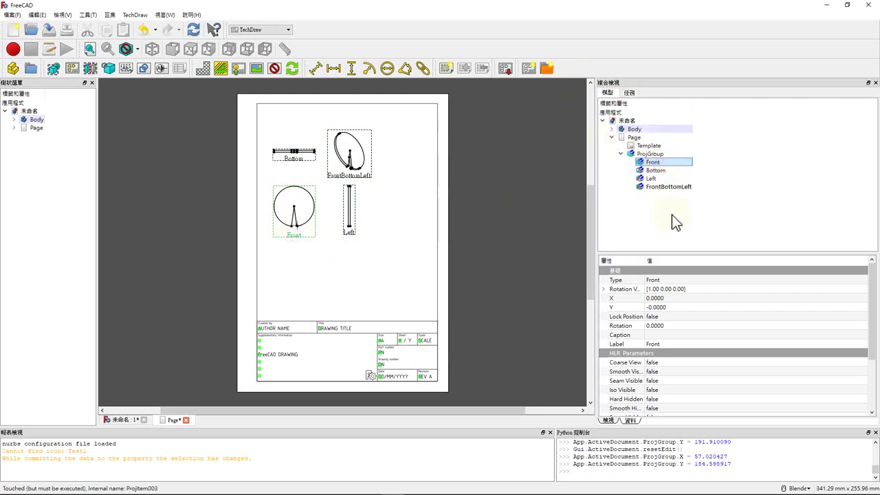
pyautogui.click(670, 345)
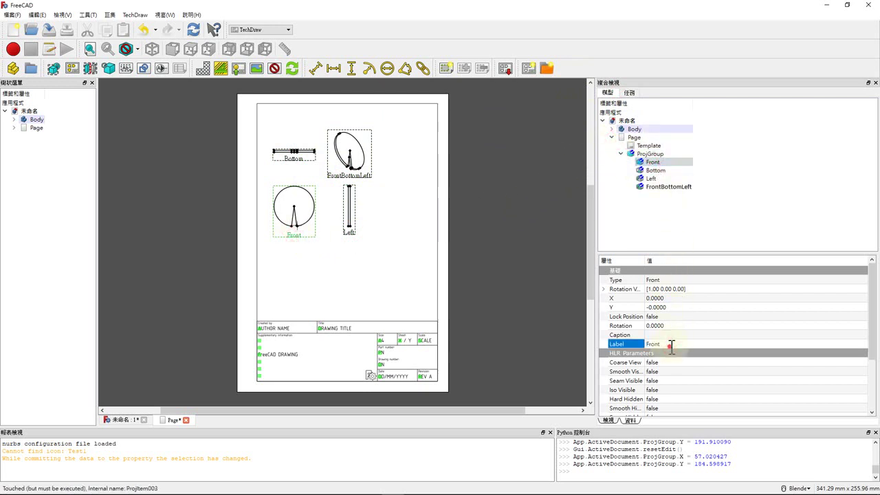
pyautogui.click(347, 270)
# Add a 200.0000 diameter dimension to the Front view's outer circle
pyautogui.scroll(2, 281, 227)
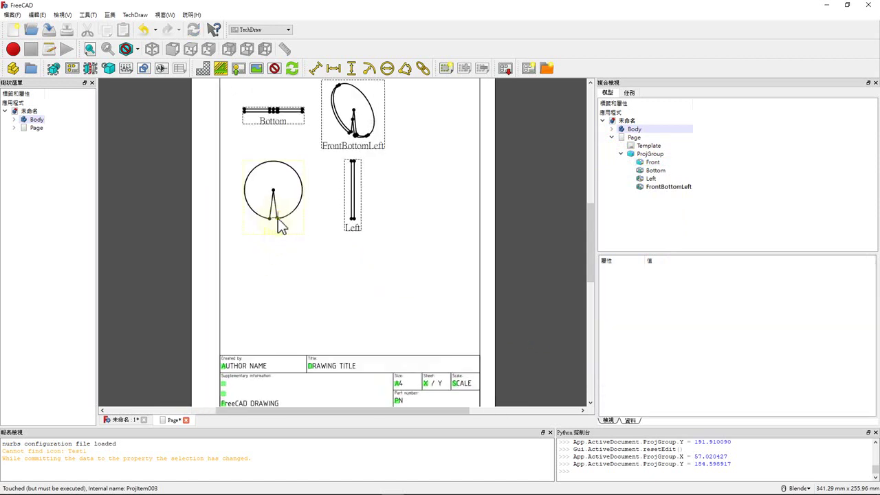
pyautogui.scroll(1, 277, 217)
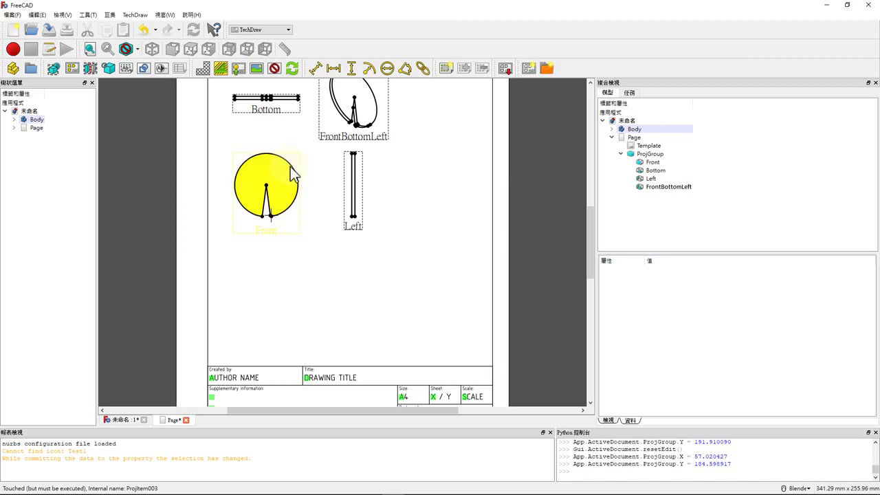
pyautogui.click(292, 166)
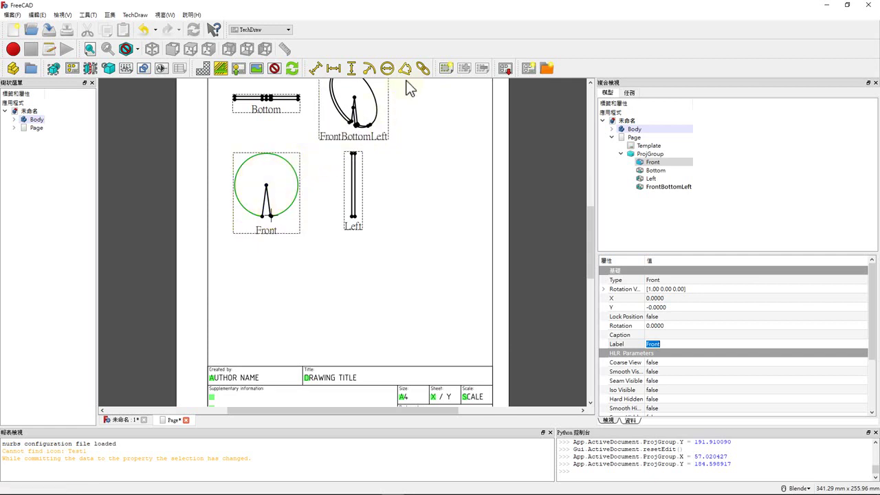
pyautogui.click(284, 183)
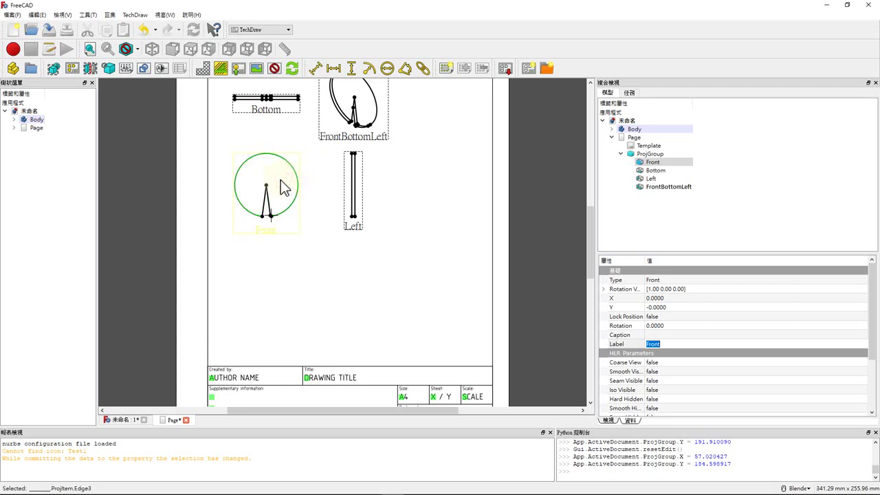
pyautogui.click(297, 174)
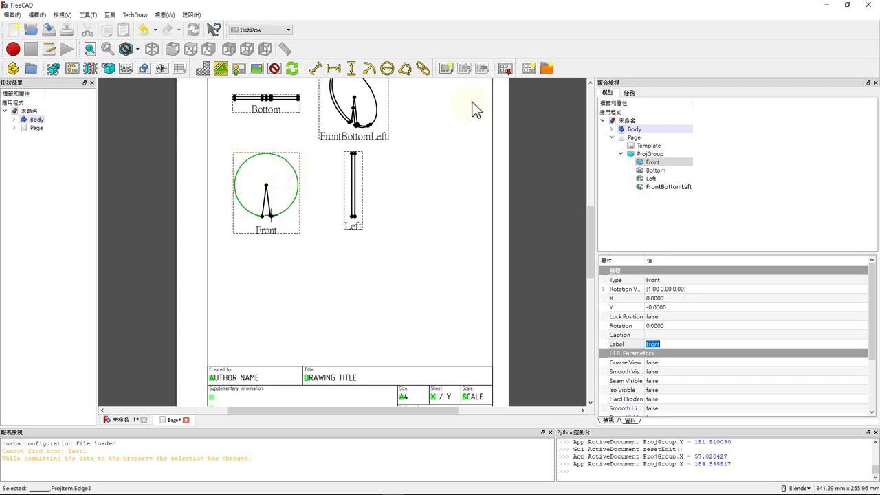
pyautogui.click(389, 69)
# Move the diameter label right of the view and add an R100.0000 radius dimension
pyautogui.moveTo(275, 189)
pyautogui.mouseDown()
pyautogui.moveTo(329, 210)
pyautogui.moveTo(330, 267)
pyautogui.mouseUp()
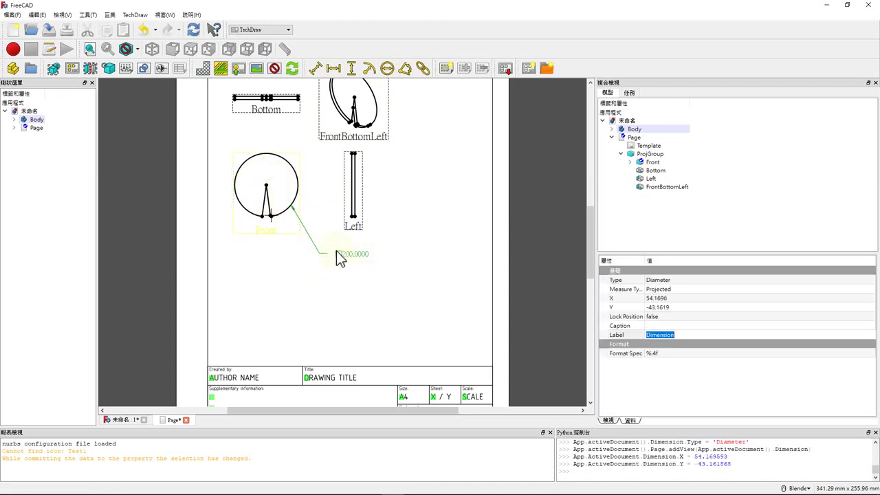
pyautogui.click(297, 175)
pyautogui.click(371, 71)
pyautogui.moveTo(352, 232)
pyautogui.mouseDown()
pyautogui.moveTo(397, 234)
pyautogui.moveTo(368, 239)
pyautogui.mouseUp()
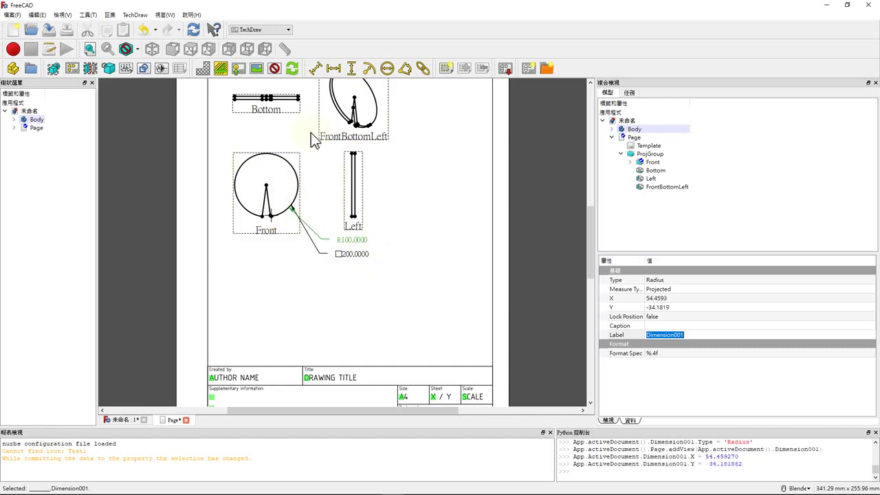
# Pan and zoom the page to show the Bottom and FrontBottomLeft views
pyautogui.scroll(1, 299, 93)
pyautogui.scroll(-2, 297, 104)
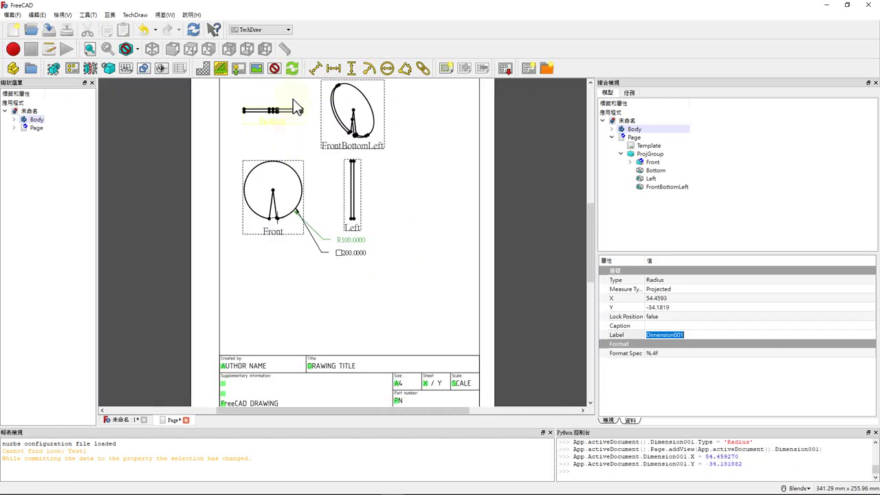
pyautogui.scroll(3, 299, 120)
pyautogui.click(300, 110)
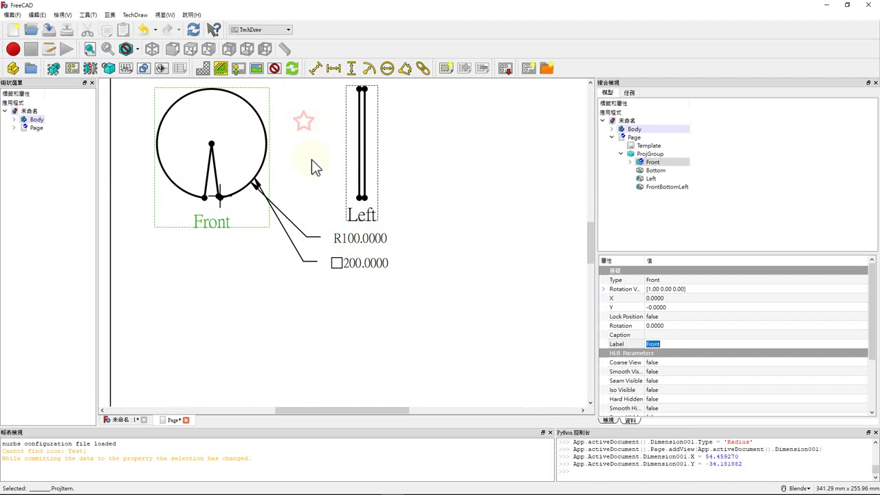
pyautogui.click(275, 306)
pyautogui.keyDown('shift'); pyautogui.moveTo(281, 300); pyautogui.dragTo(289, 412, button='middle'); pyautogui.keyUp('shift')
pyautogui.moveTo(149, 187)
pyautogui.keyDown('shift'); pyautogui.mouseDown(button='middle')
pyautogui.moveTo(144, 197)
pyautogui.moveTo(169, 275)
pyautogui.moveTo(165, 248)
pyautogui.mouseUp(button='middle'); pyautogui.keyUp('shift')
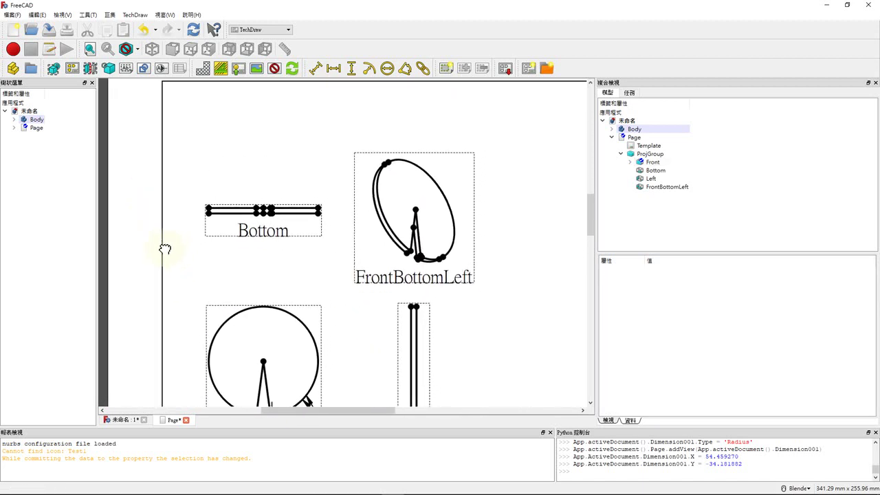
# Dimension the Bottom view's thickness with a vertical 10.0000, placed at its upper right
pyautogui.click(308, 206)
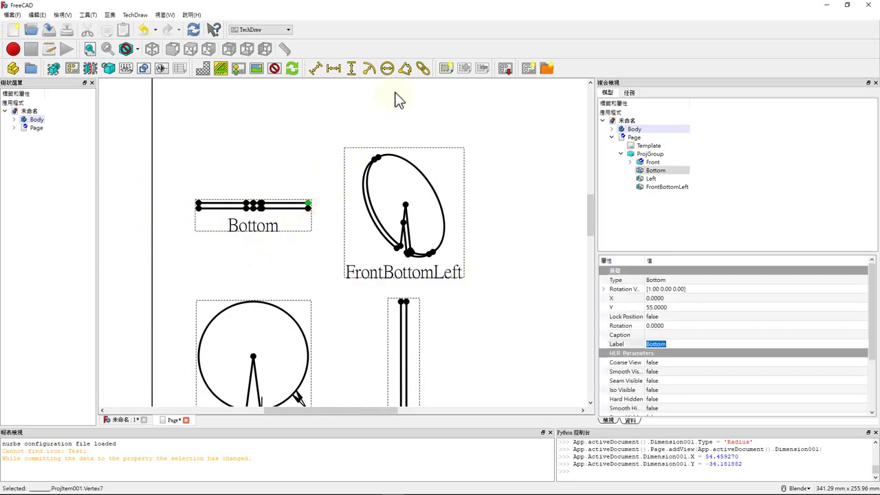
pyautogui.keyDown('ctrl'); pyautogui.click(309, 210); pyautogui.keyUp('ctrl')
pyautogui.click(352, 69)
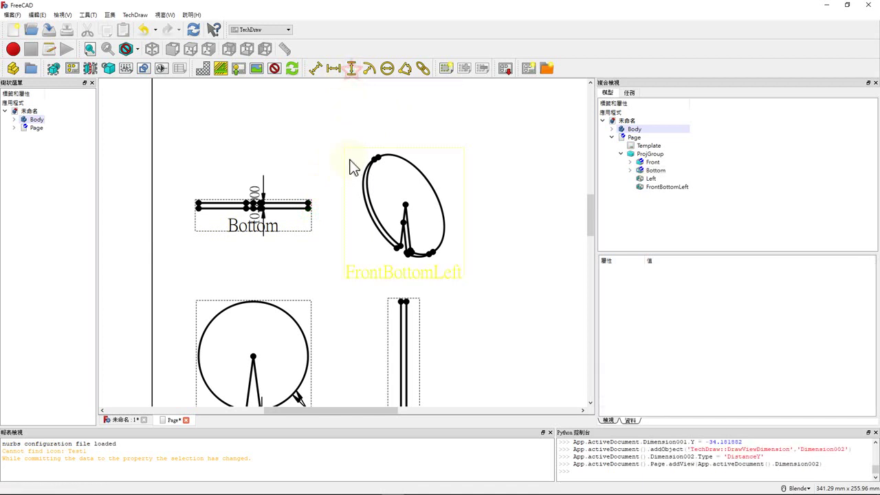
pyautogui.moveTo(251, 196)
pyautogui.mouseDown()
pyautogui.moveTo(342, 150)
pyautogui.moveTo(323, 147)
pyautogui.mouseUp()
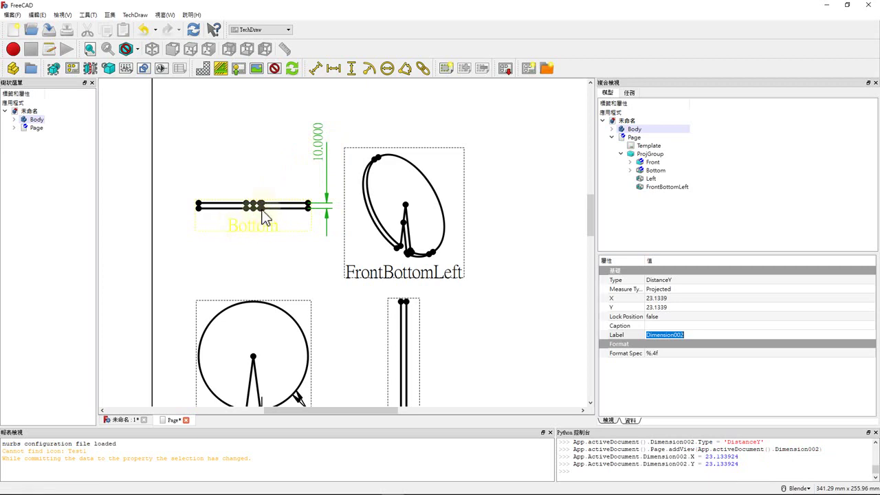
pyautogui.scroll(-2, 271, 191)
pyautogui.scroll(-2, 279, 172)
pyautogui.scroll(1, 314, 308)
pyautogui.scroll(-2, 379, 186)
pyautogui.scroll(-1, 328, 248)
pyautogui.scroll(2, 343, 309)
pyautogui.scroll(-2, 342, 348)
pyautogui.scroll(1, 342, 348)
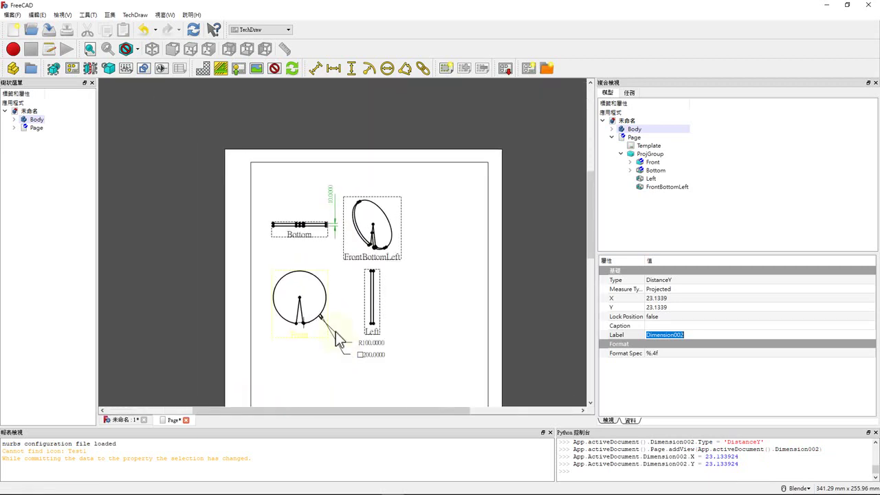
pyautogui.scroll(1, 334, 338)
pyautogui.scroll(1, 330, 353)
pyautogui.scroll(1, 275, 363)
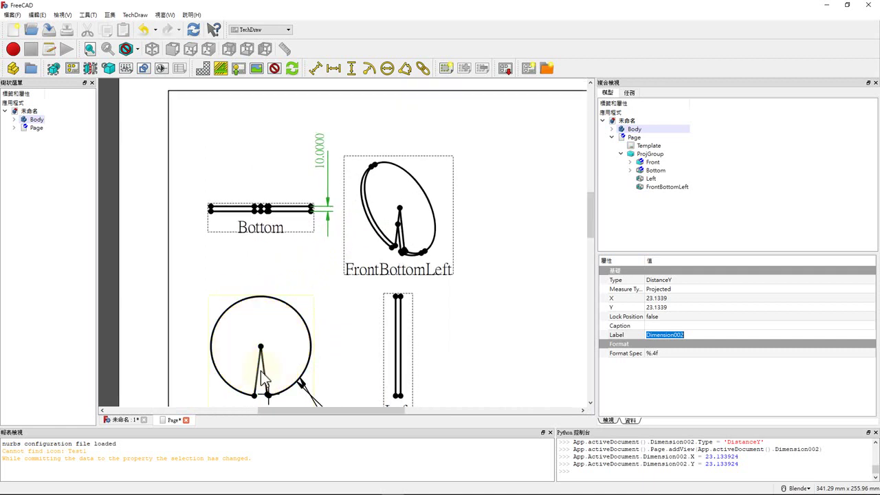
pyautogui.click(214, 272)
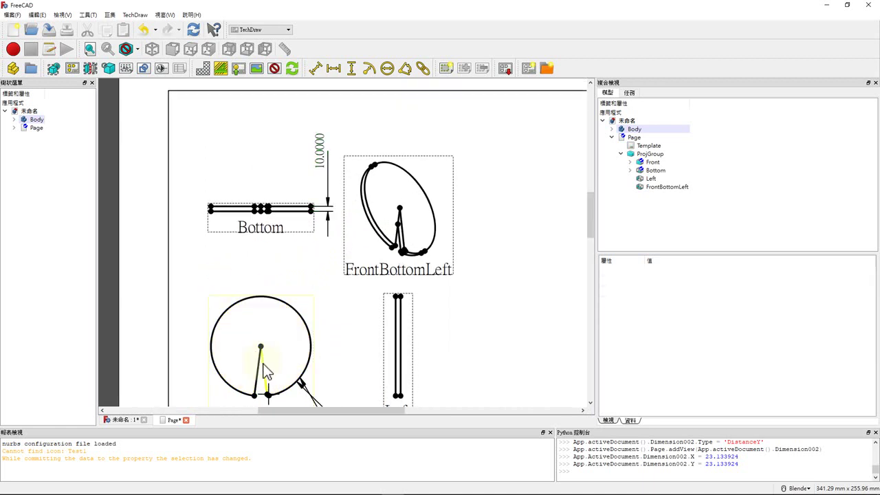
# Add a 15° angle dimension between the Front view's notch edges and drag it below the circle
pyautogui.click(261, 365)
pyautogui.click(265, 368)
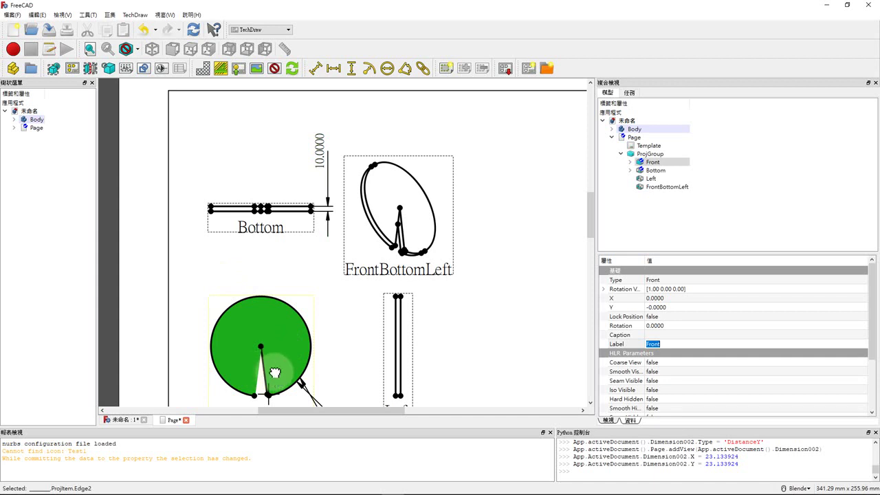
pyautogui.click(270, 379)
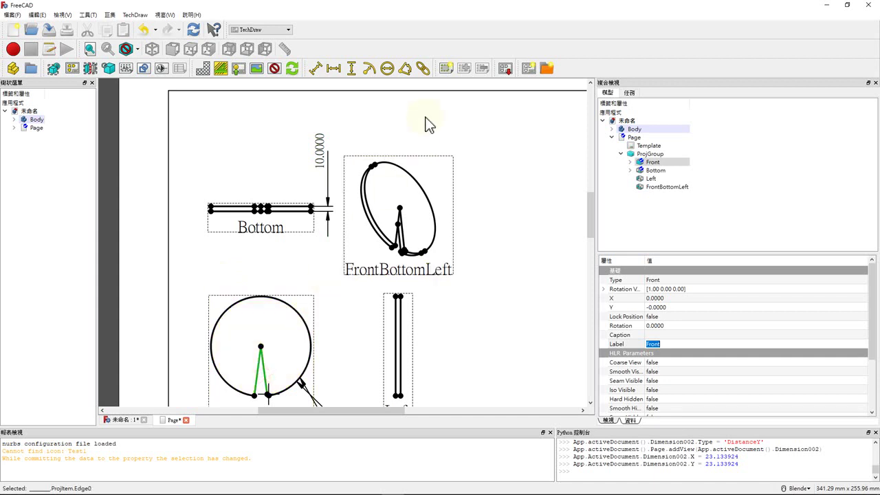
pyautogui.click(405, 68)
pyautogui.scroll(-2, 337, 124)
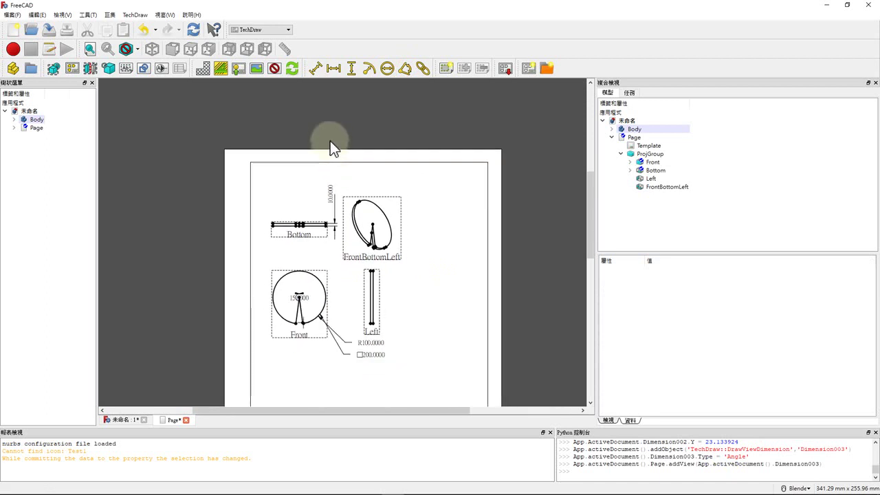
pyautogui.click(298, 303)
pyautogui.moveTo(297, 303); pyautogui.dragTo(297, 383)
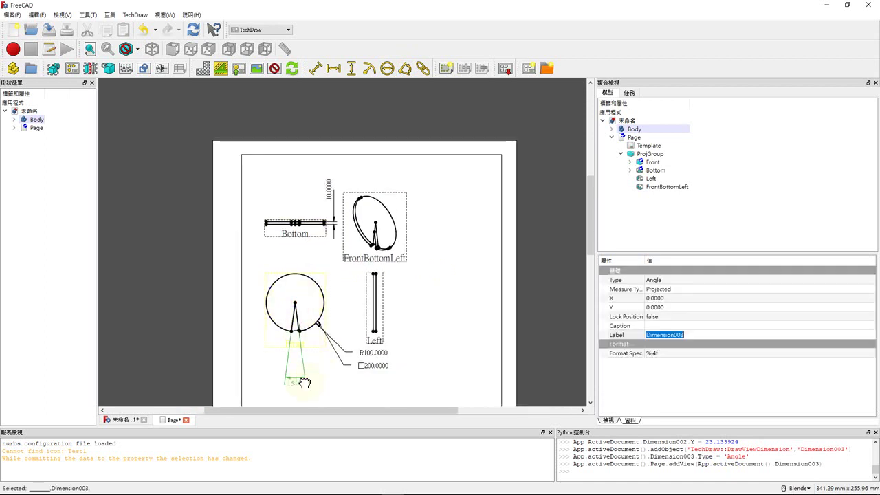
pyautogui.scroll(-1, 332, 277)
pyautogui.scroll(-1, 332, 277)
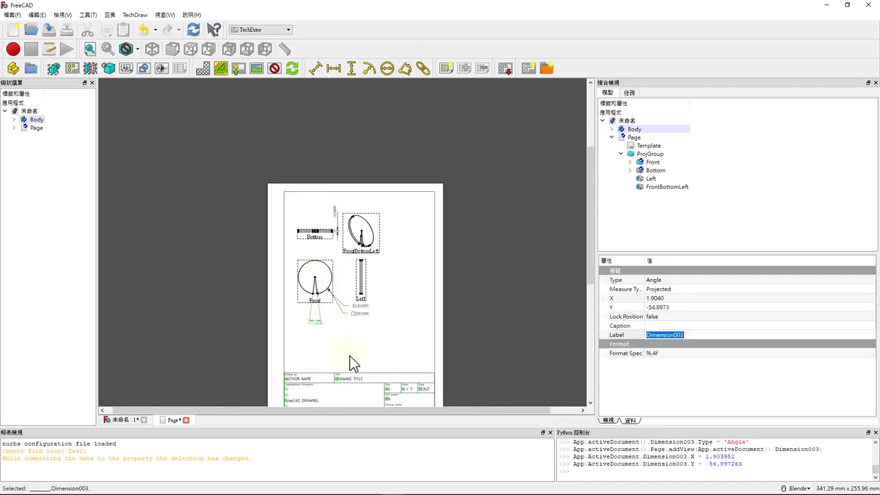
# Select the Front view and insert a Detail view of it
pyautogui.click(354, 364)
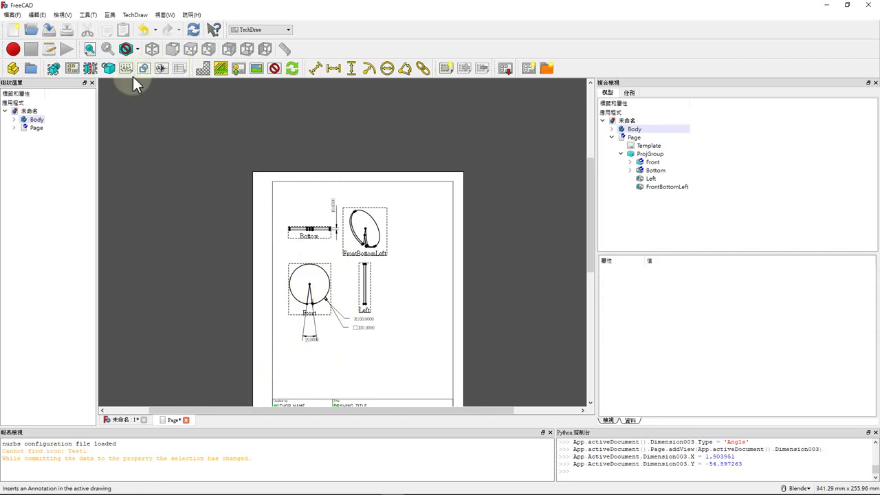
pyautogui.click(290, 314)
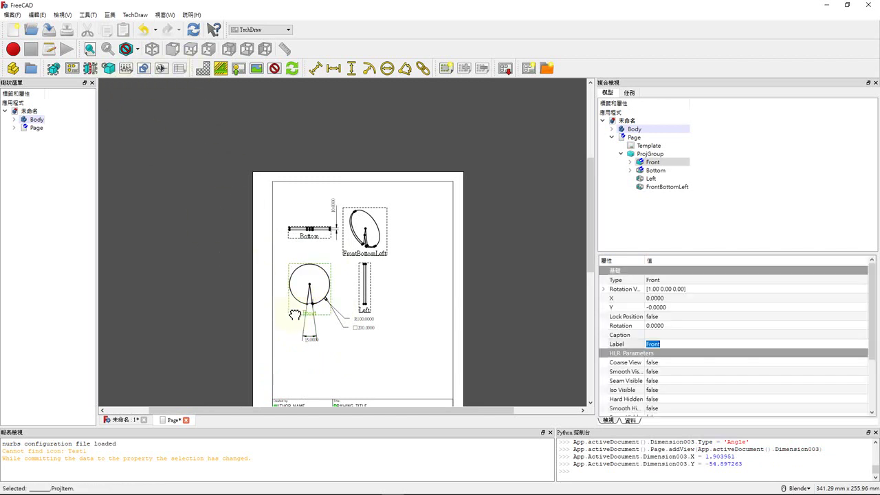
pyautogui.click(112, 71)
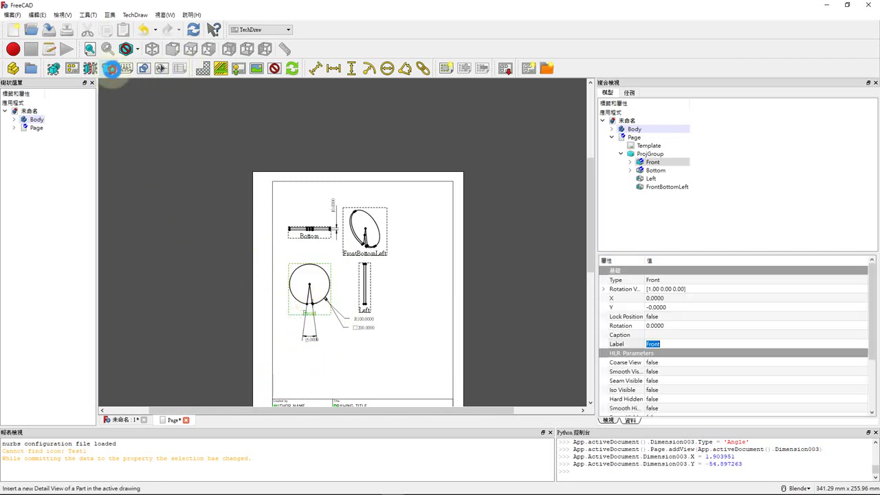
# Scale the Detail view to 3 and place it to the right of the Left view
pyautogui.moveTo(371, 343); pyautogui.dragTo(410, 378)
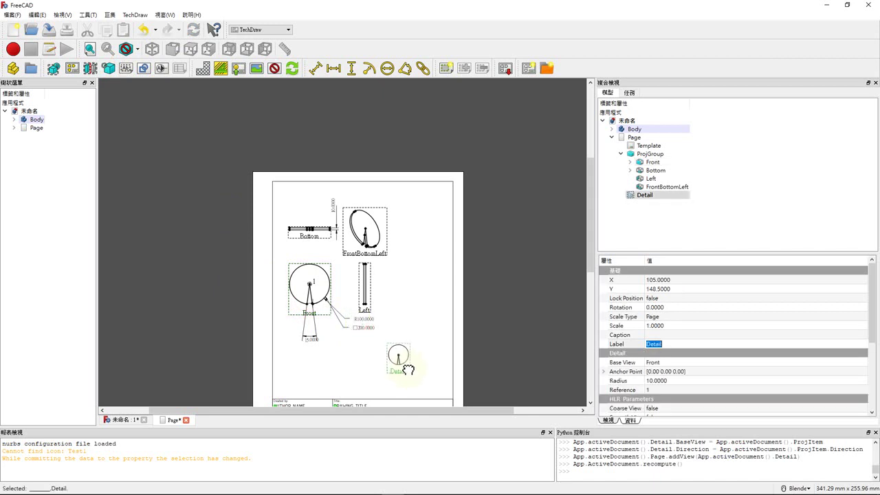
pyautogui.click(670, 328)
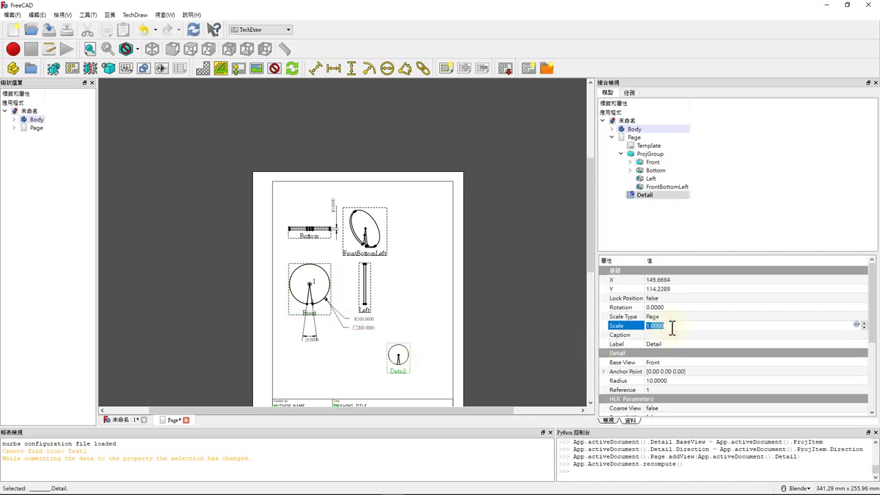
pyautogui.write('3')
pyautogui.click(432, 309)
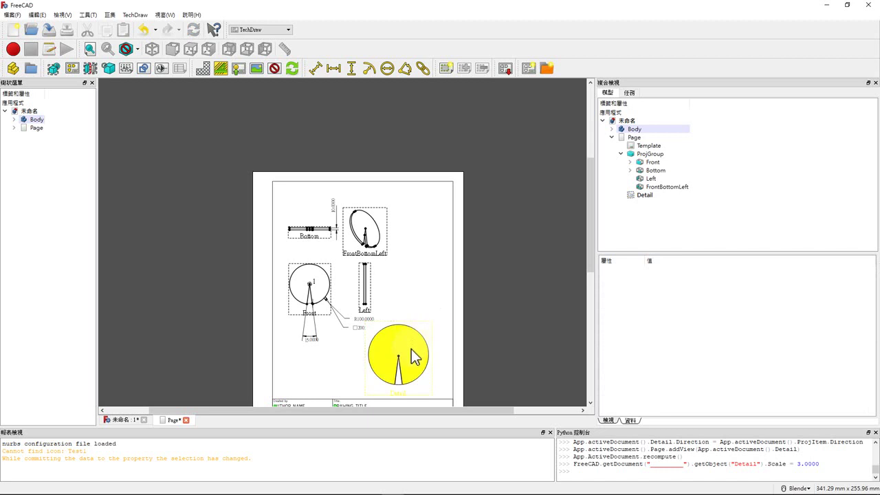
pyautogui.moveTo(429, 338); pyautogui.dragTo(442, 300)
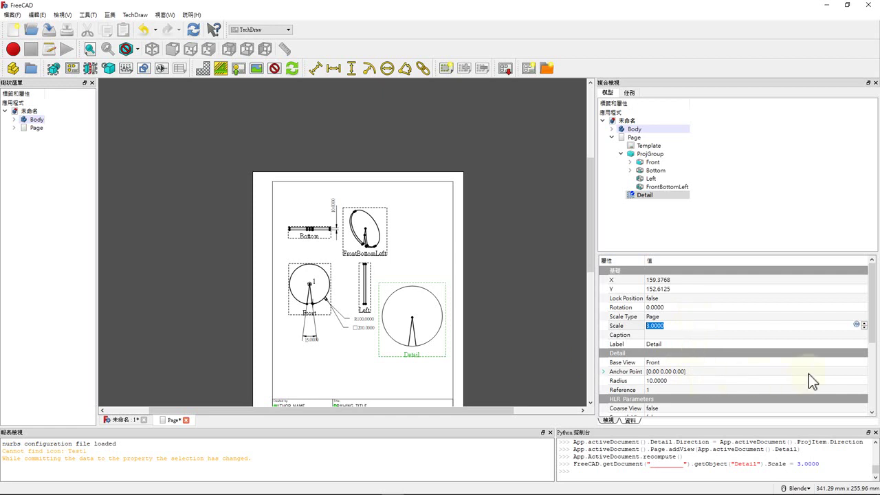
pyautogui.scroll(-5, 859, 320)
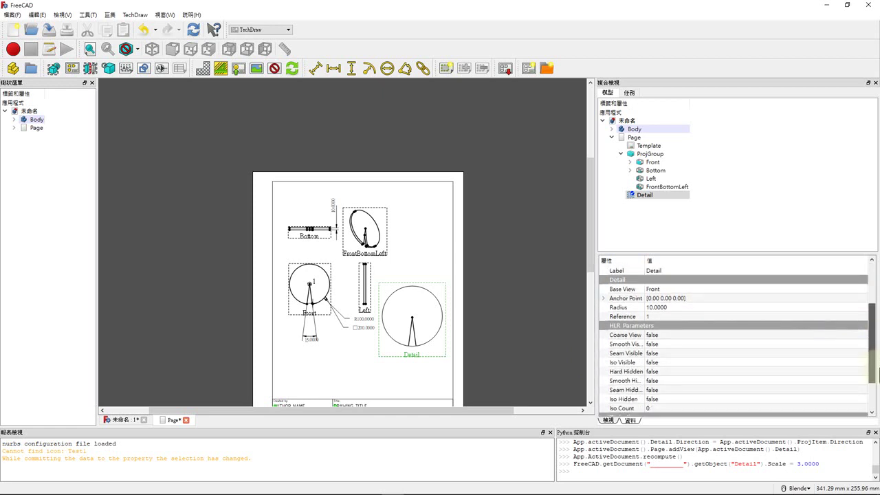
pyautogui.click(603, 307)
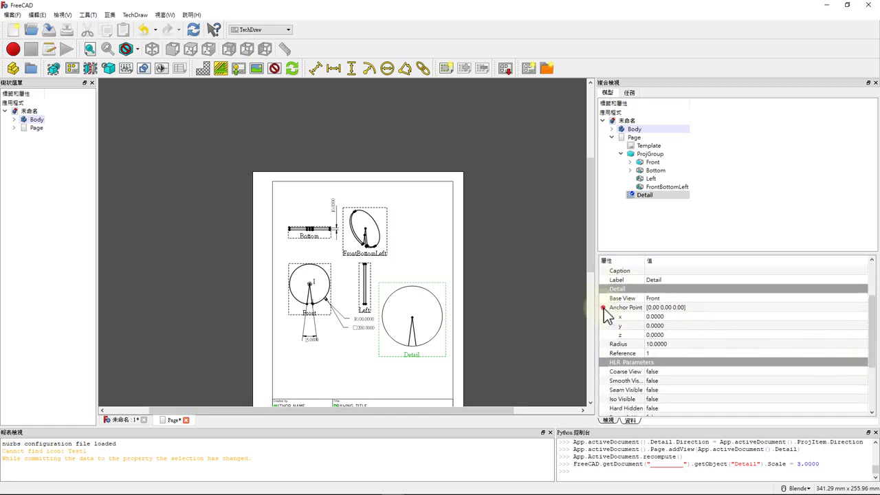
# Set the Detail view's anchor point to y -100 and x 8
pyautogui.click(668, 317)
pyautogui.write('10')
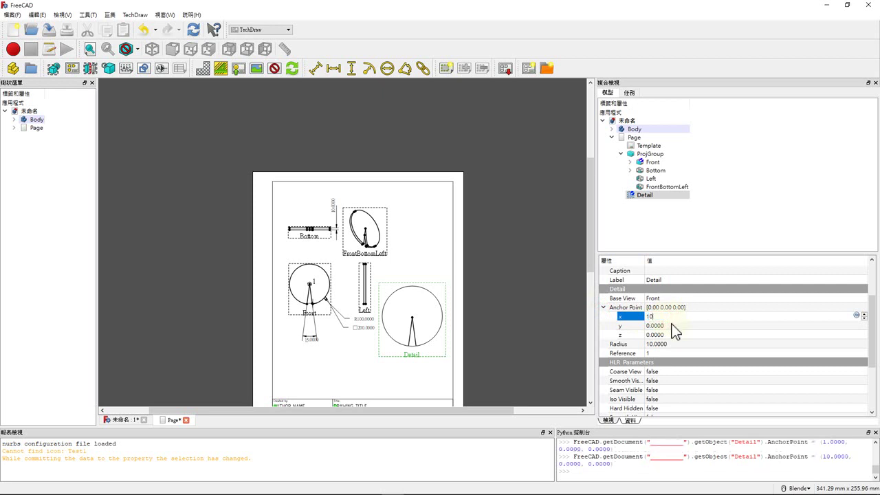
pyautogui.click(673, 326)
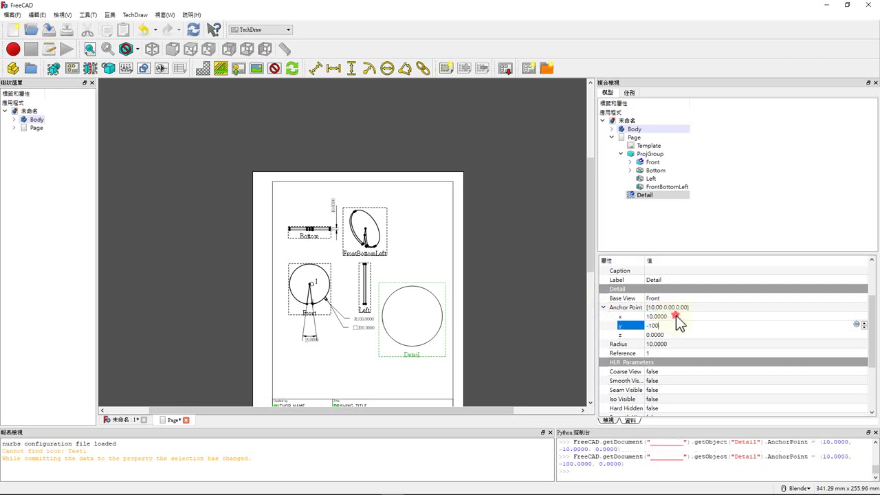
pyautogui.hotkey('shift', 'Tab')
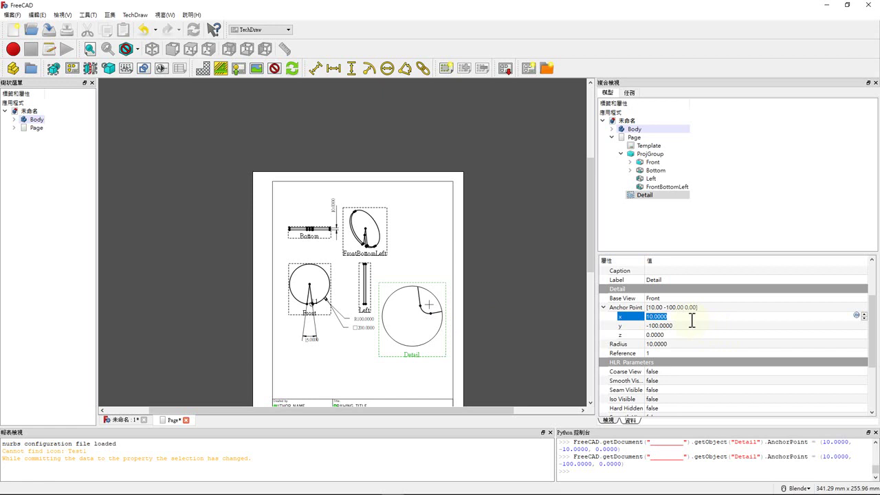
pyautogui.write('8')
pyautogui.click(699, 328)
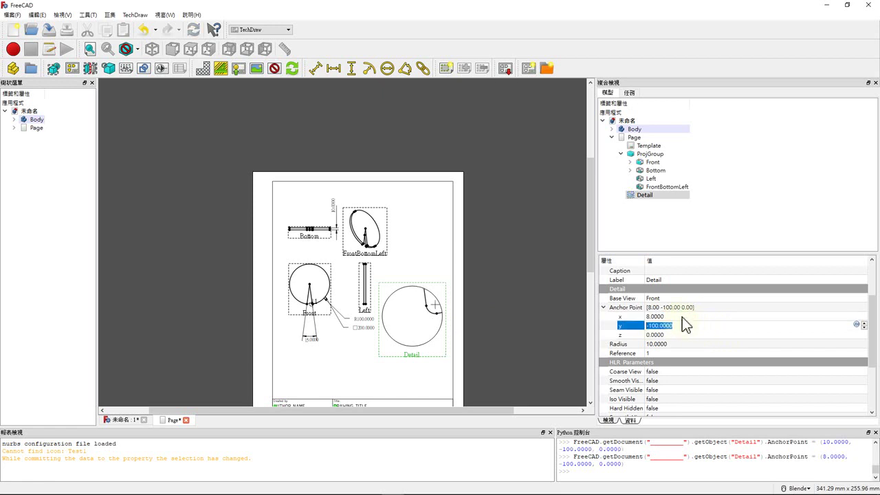
# Refine the anchor x to 13.5, then select the Detail view's curved edge
pyautogui.click(682, 317)
pyautogui.write('1')
pyautogui.click(707, 335)
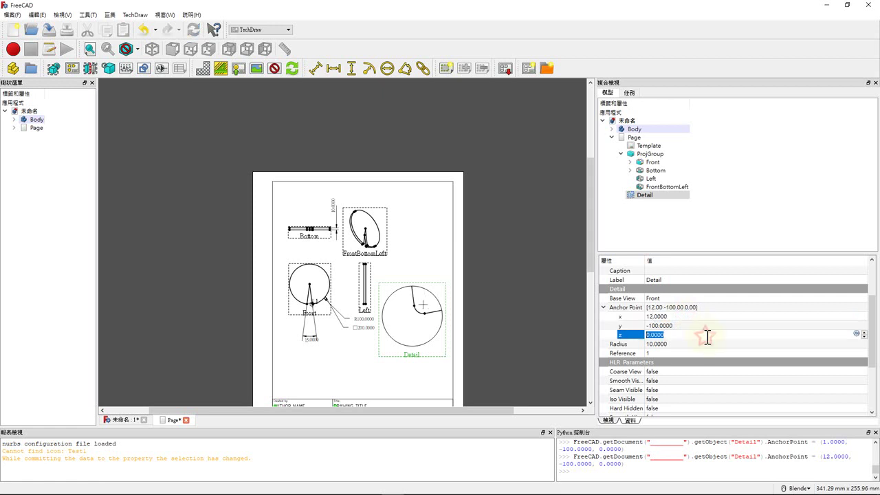
pyautogui.click(678, 319)
pyautogui.write('13.5')
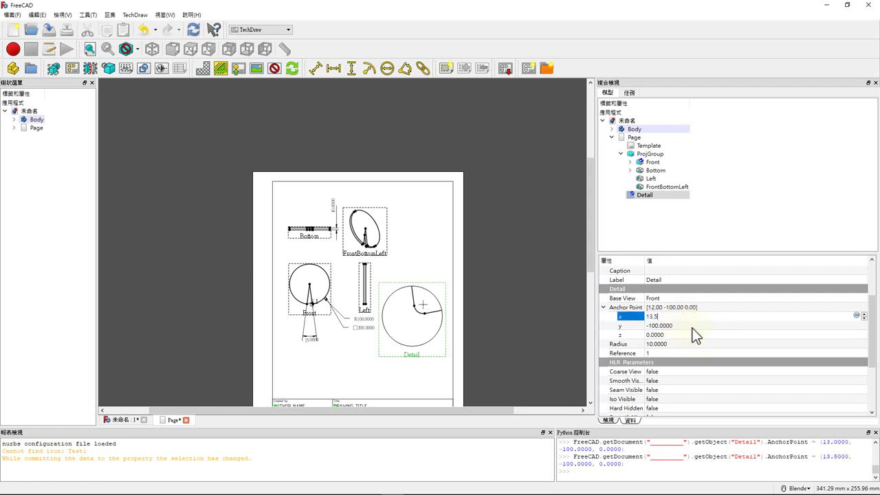
pyautogui.click(695, 334)
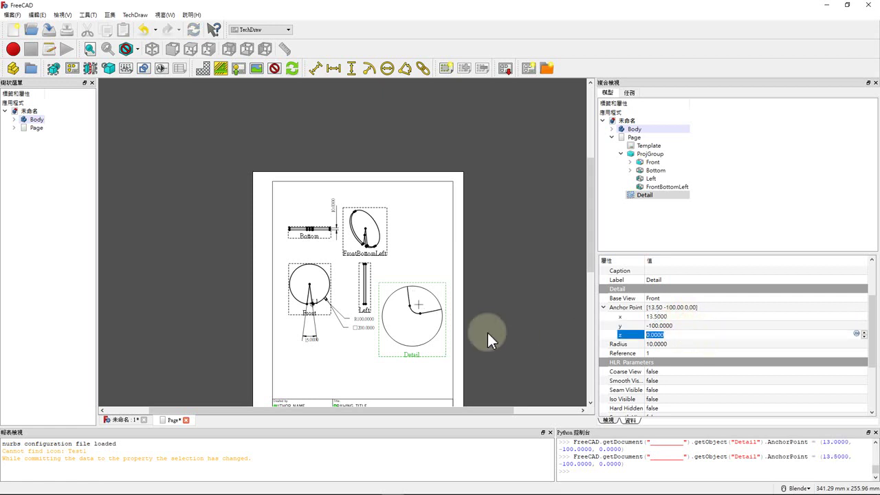
pyautogui.click(475, 317)
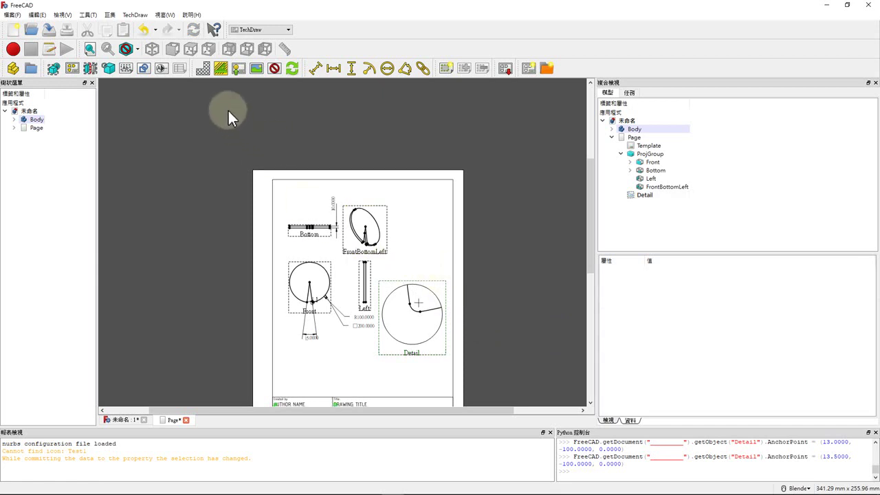
pyautogui.click(417, 308)
# Dimension the Detail arc with an R3 radius labelled inside the circle, then insert a text annotation
pyautogui.click(374, 72)
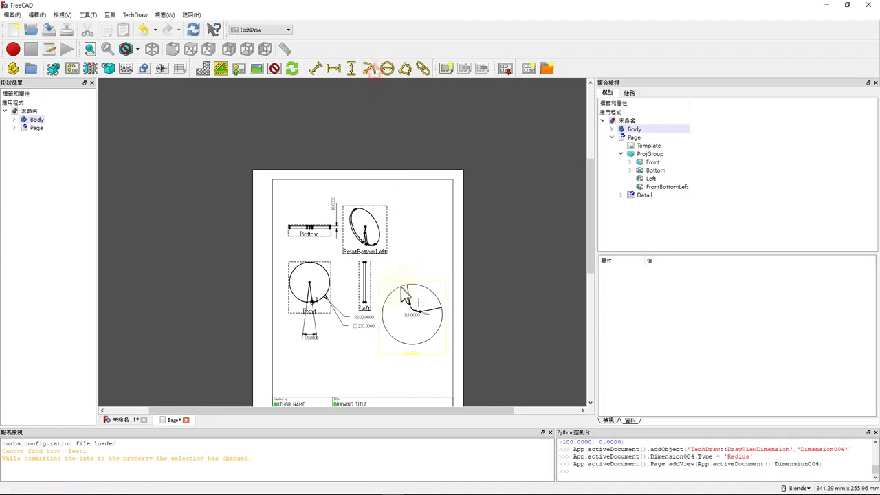
pyautogui.moveTo(393, 329); pyautogui.dragTo(400, 324)
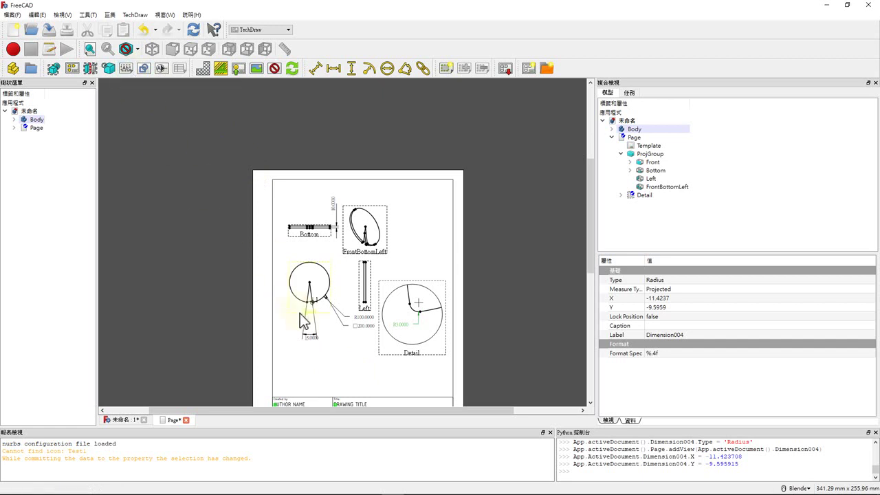
pyautogui.click(297, 311)
pyautogui.click(128, 75)
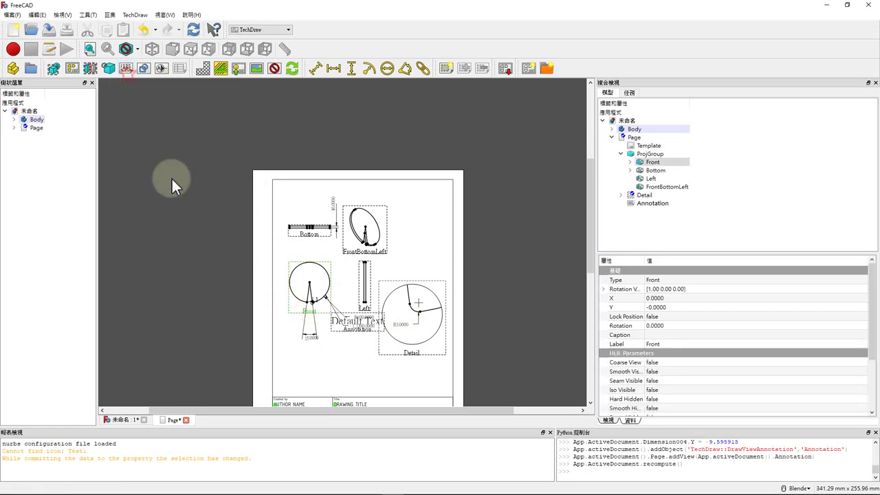
# Position the 'Default Text' annotation just below the Front view
pyautogui.moveTo(313, 383); pyautogui.dragTo(308, 377)
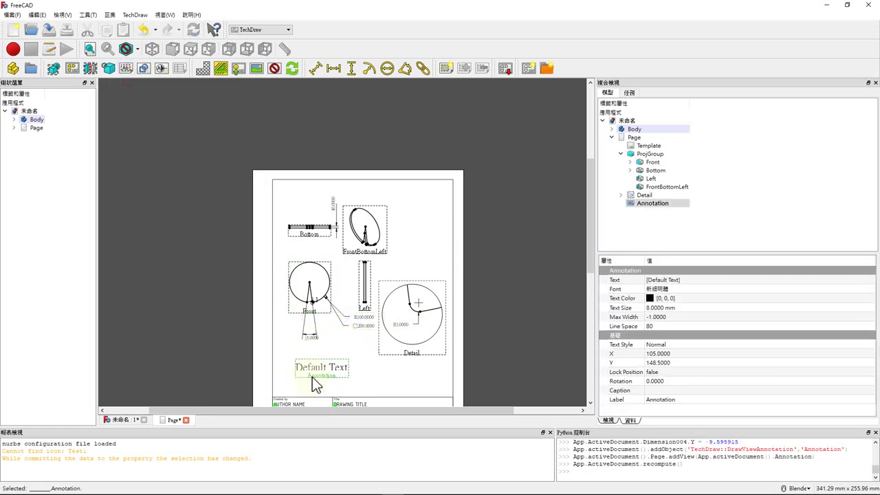
pyautogui.scroll(1, 332, 399)
pyautogui.scroll(-2, 311, 406)
pyautogui.scroll(2, 312, 406)
pyautogui.scroll(-2, 313, 404)
pyautogui.scroll(2, 314, 404)
pyautogui.scroll(-1, 316, 404)
pyautogui.scroll(2, 317, 403)
pyautogui.scroll(-2, 315, 402)
pyautogui.scroll(2, 317, 399)
pyautogui.scroll(-2, 318, 402)
pyautogui.scroll(1, 319, 402)
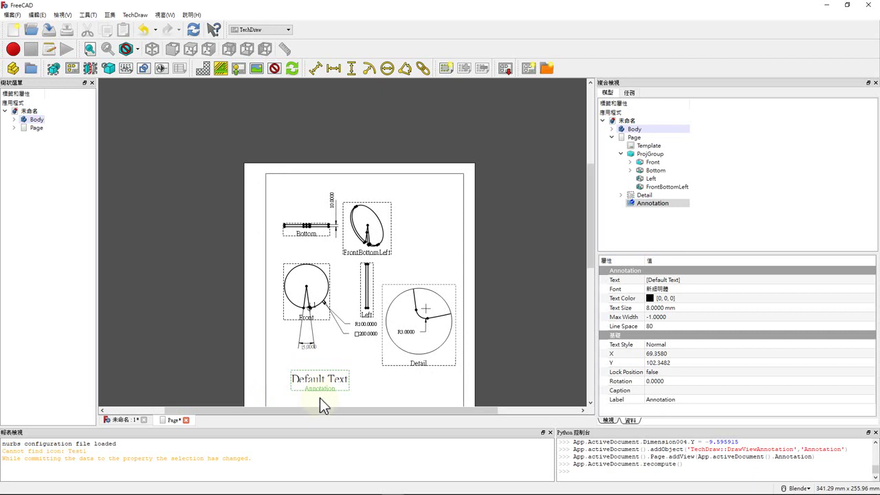
pyautogui.moveTo(320, 398); pyautogui.dragTo(313, 389)
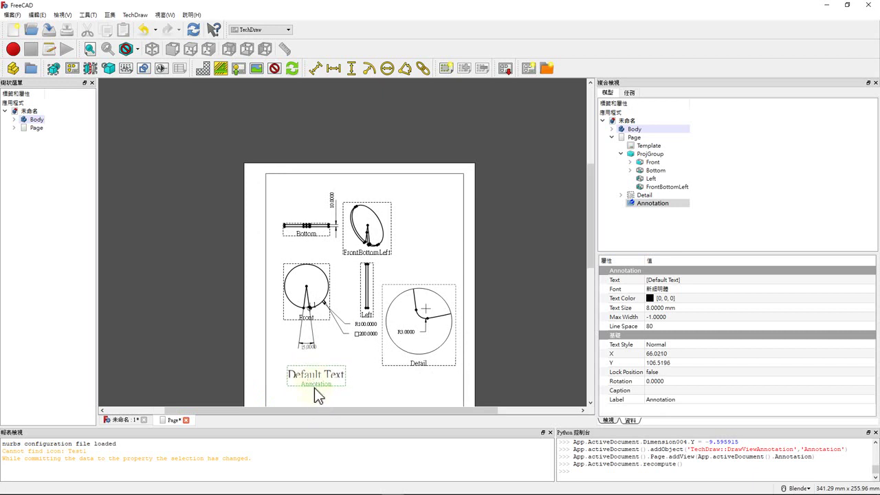
# Reduce the annotation's text size to 4 mm, then to 3 mm
pyautogui.click(686, 308)
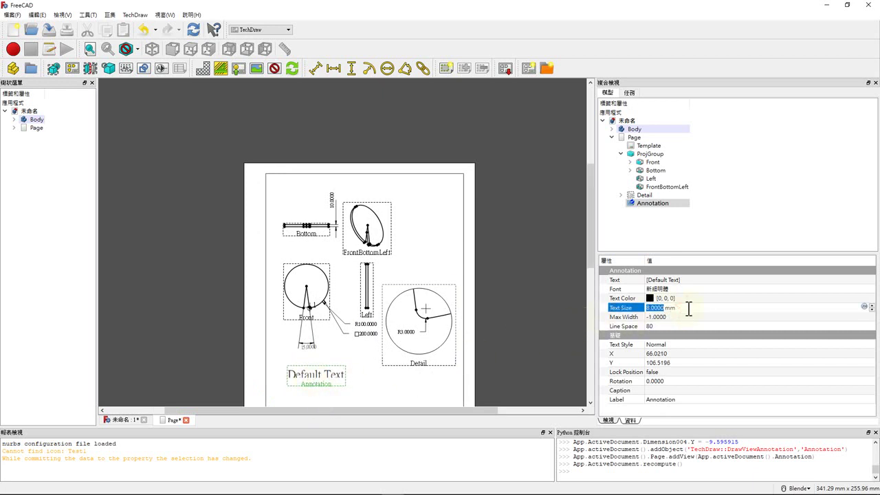
pyautogui.write('4')
pyautogui.click(687, 317)
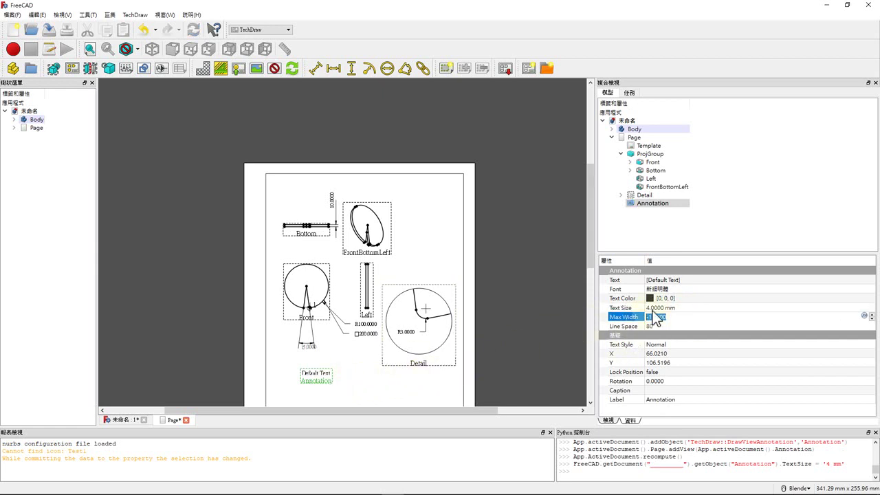
pyautogui.click(662, 308)
pyautogui.write('3')
pyautogui.click(664, 340)
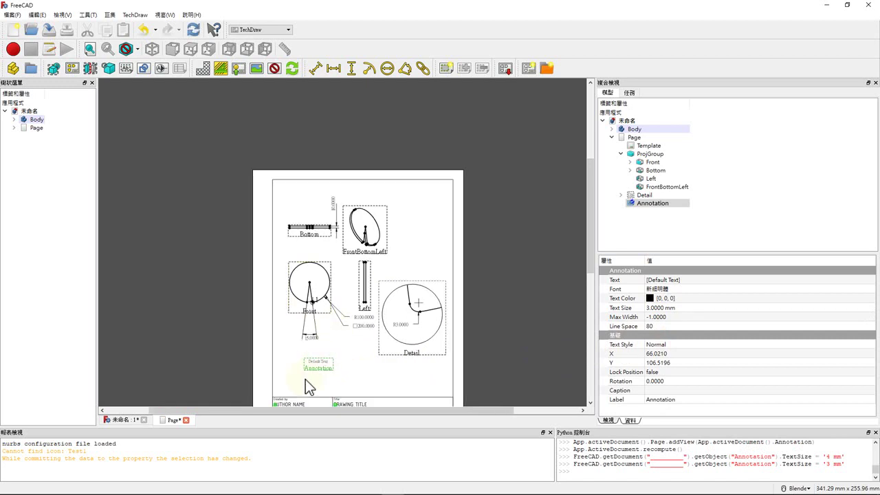
pyautogui.scroll(2, 306, 385)
pyautogui.scroll(2, 275, 354)
pyautogui.click(184, 304)
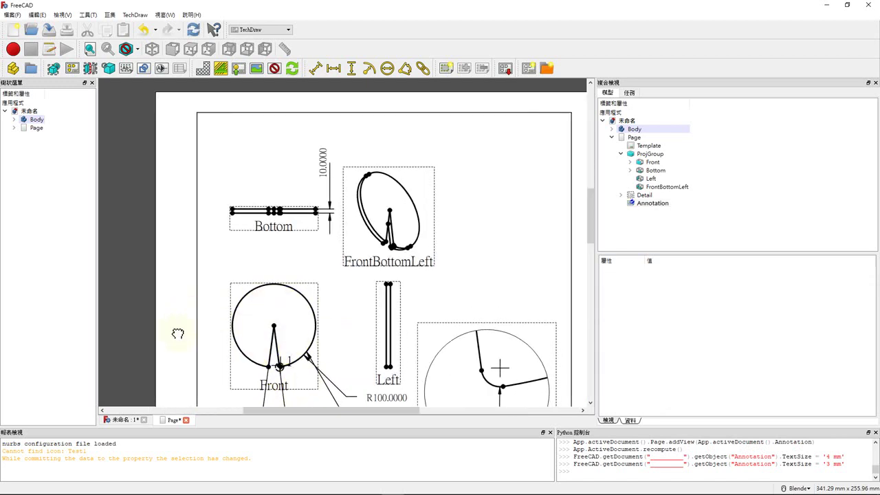
pyautogui.keyDown('shift'); pyautogui.moveTo(185, 290); pyautogui.dragTo(196, 122, button='middle'); pyautogui.keyUp('shift')
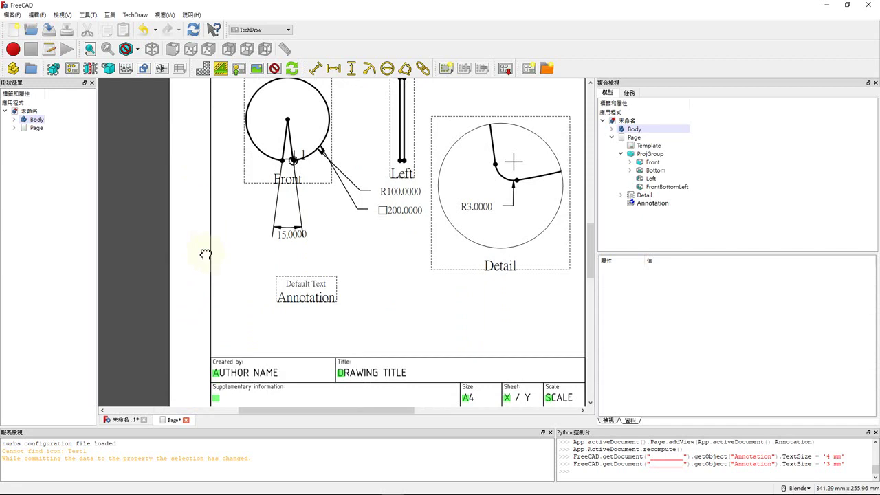
pyautogui.scroll(2, 296, 265)
pyautogui.scroll(2, 296, 282)
pyautogui.click(294, 285)
pyautogui.click(308, 316)
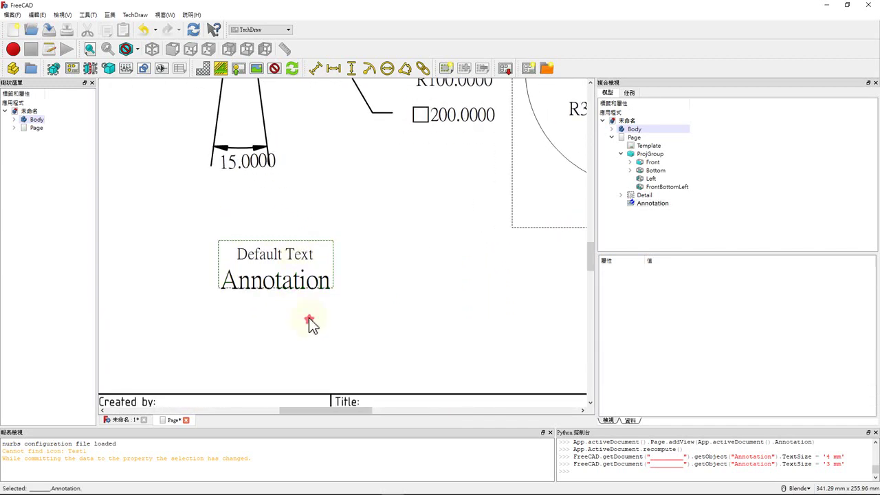
pyautogui.click(37, 15)
pyautogui.click(56, 175)
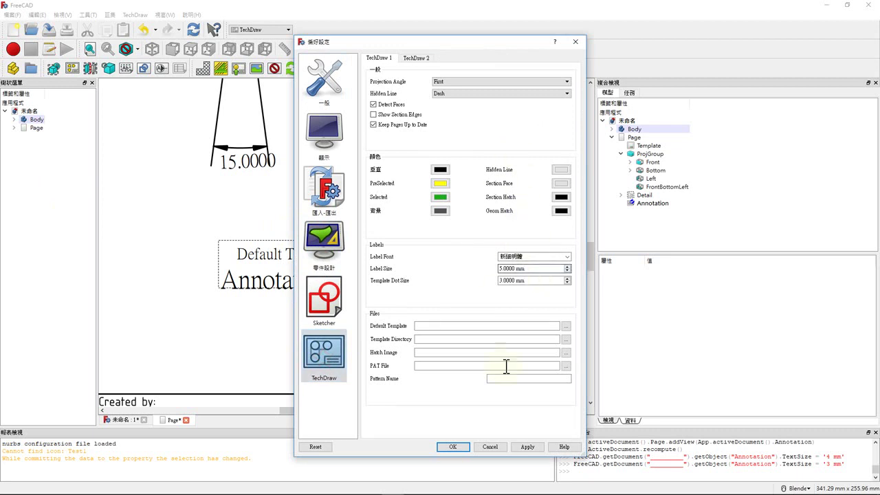
pyautogui.click(527, 447)
pyautogui.click(452, 446)
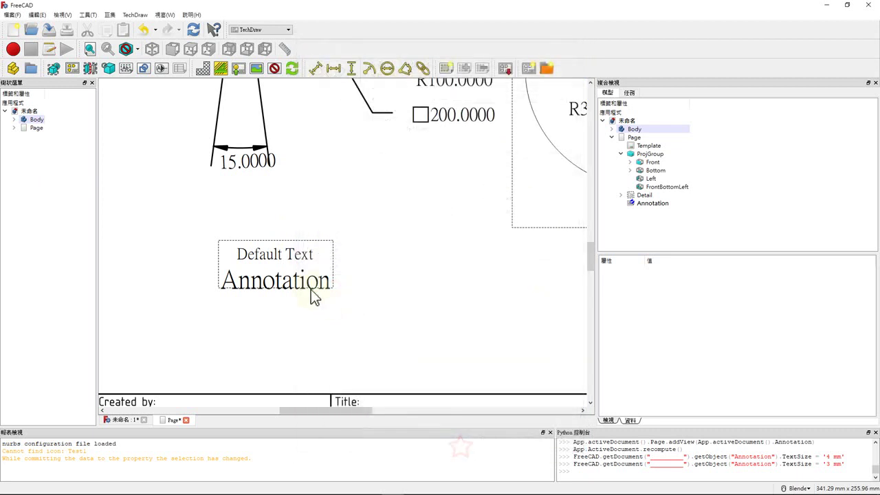
pyautogui.click(272, 256)
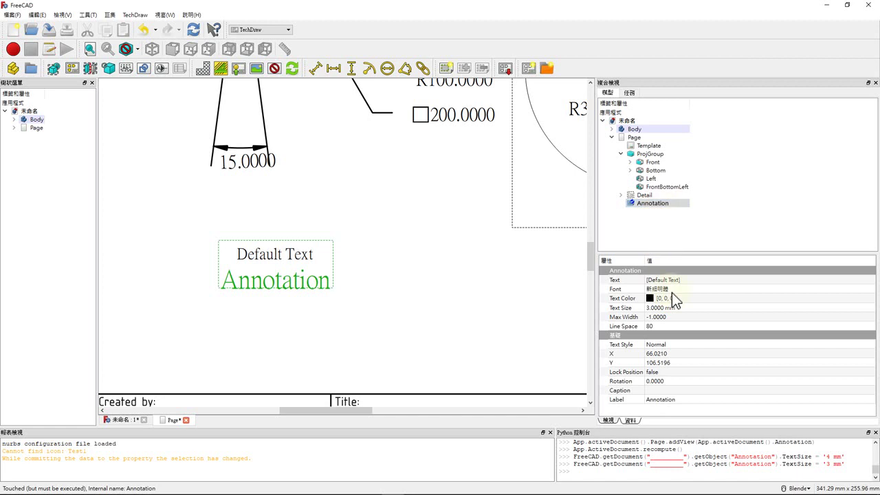
pyautogui.click(684, 308)
pyautogui.write('4.5')
pyautogui.click(446, 316)
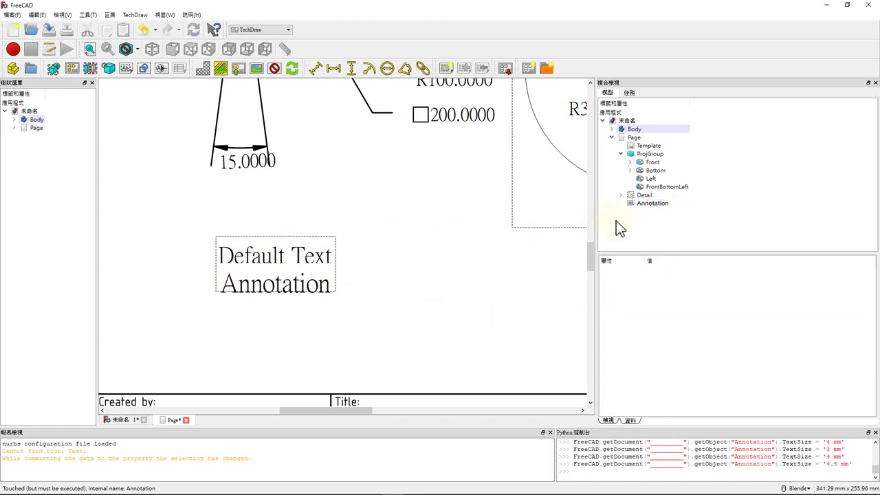
pyautogui.click(317, 271)
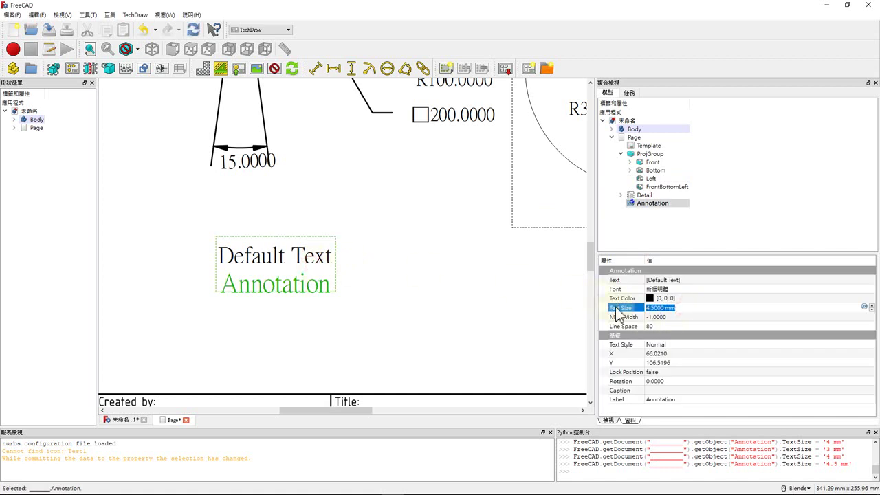
pyautogui.write('3')
pyautogui.click(377, 306)
pyautogui.click(327, 280)
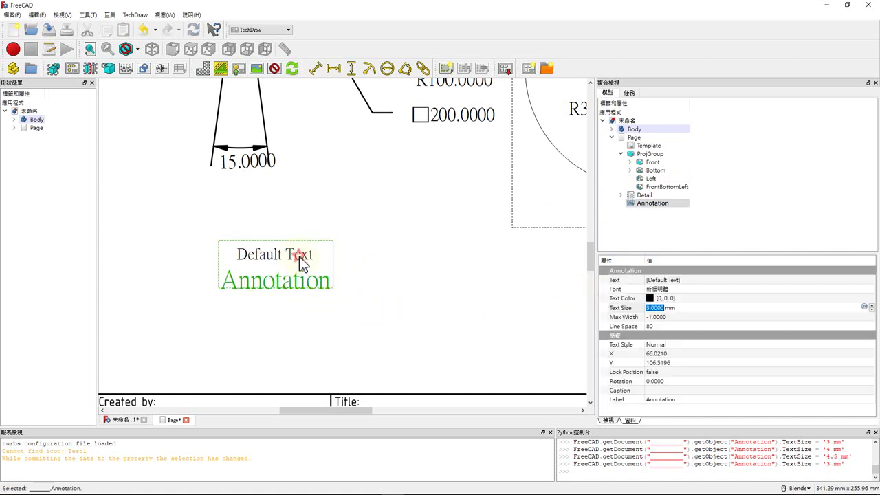
pyautogui.write('4')
pyautogui.click(458, 334)
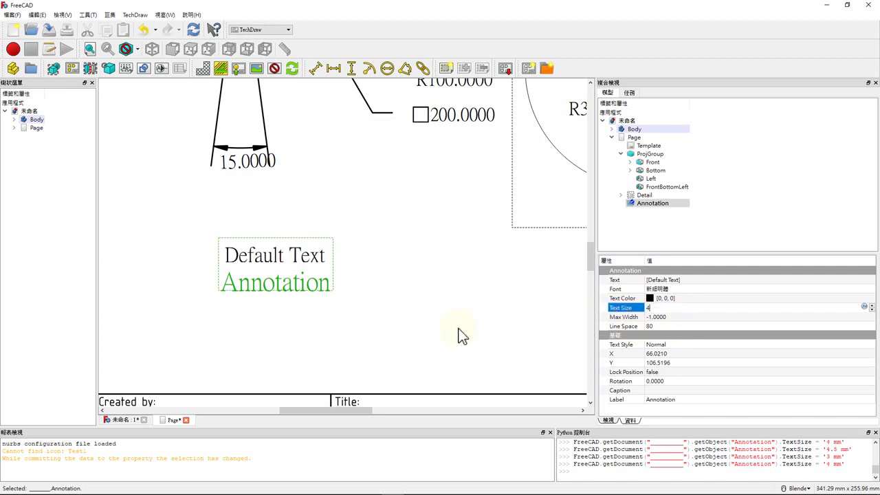
pyautogui.click(305, 264)
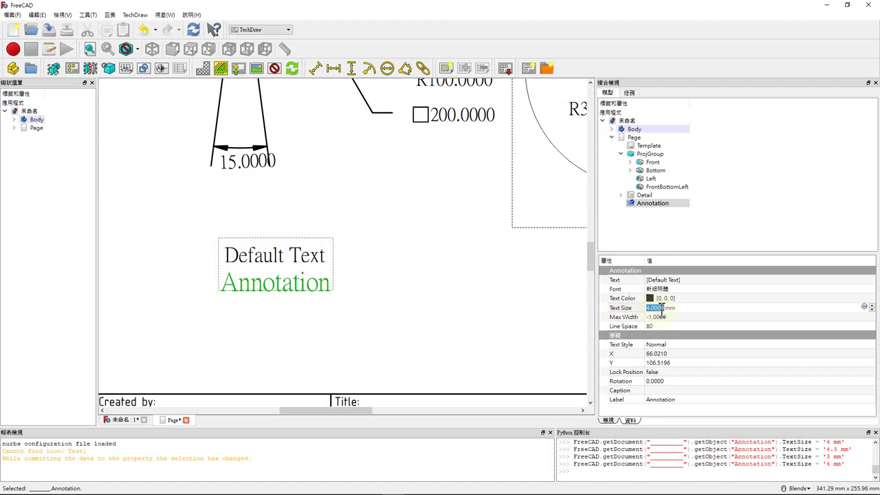
pyautogui.moveTo(659, 307)
pyautogui.mouseDown()
pyautogui.moveTo(645, 308)
pyautogui.moveTo(672, 311)
pyautogui.mouseUp()
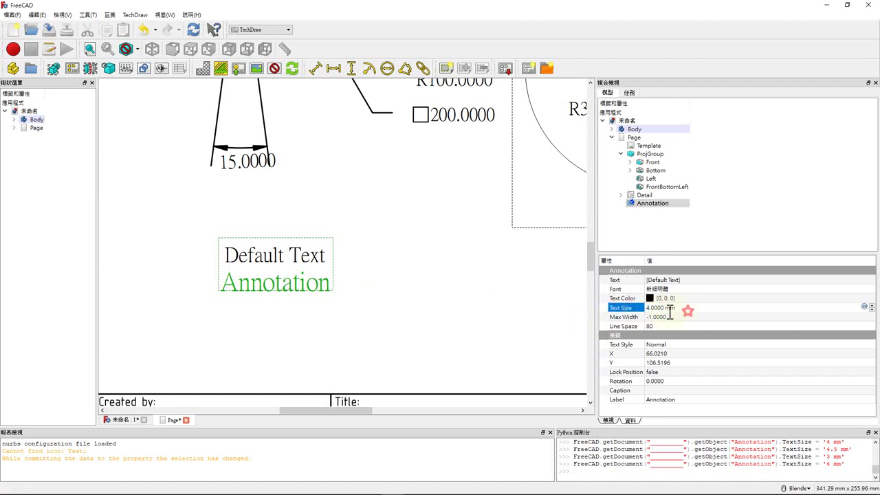
pyautogui.write('3.5')
pyautogui.click(698, 303)
pyautogui.write('3')
pyautogui.click(420, 323)
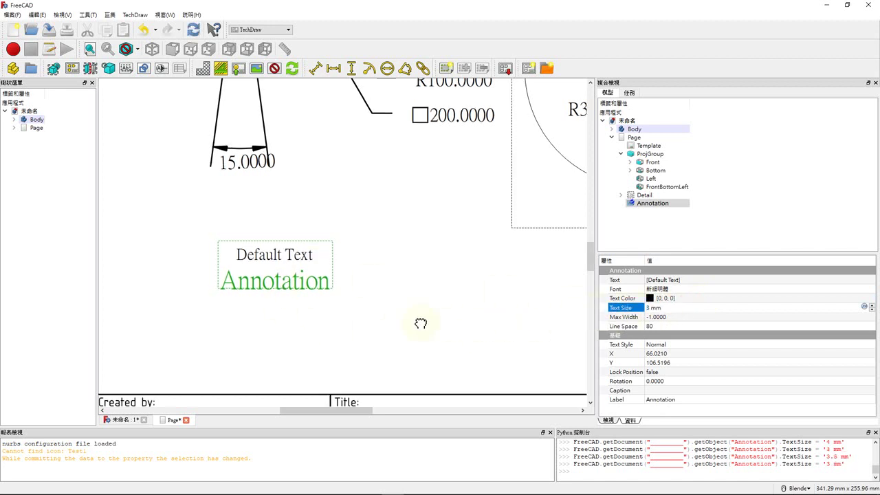
pyautogui.click(282, 292)
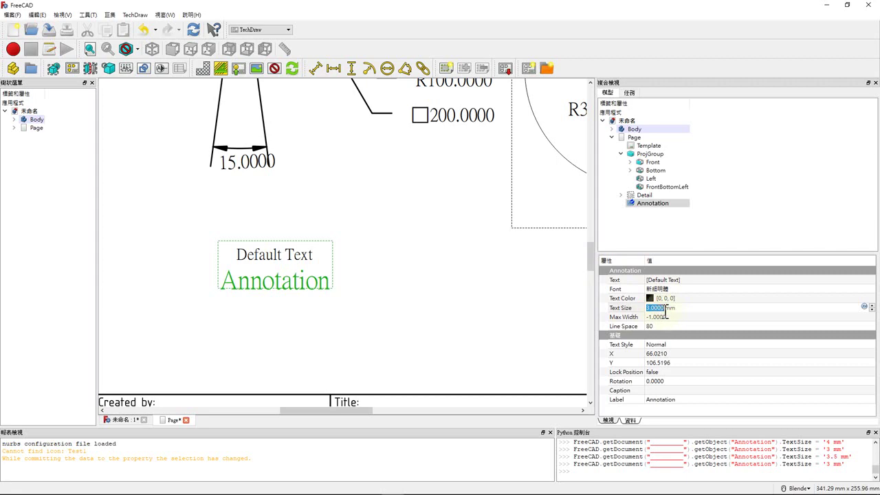
pyautogui.click(429, 323)
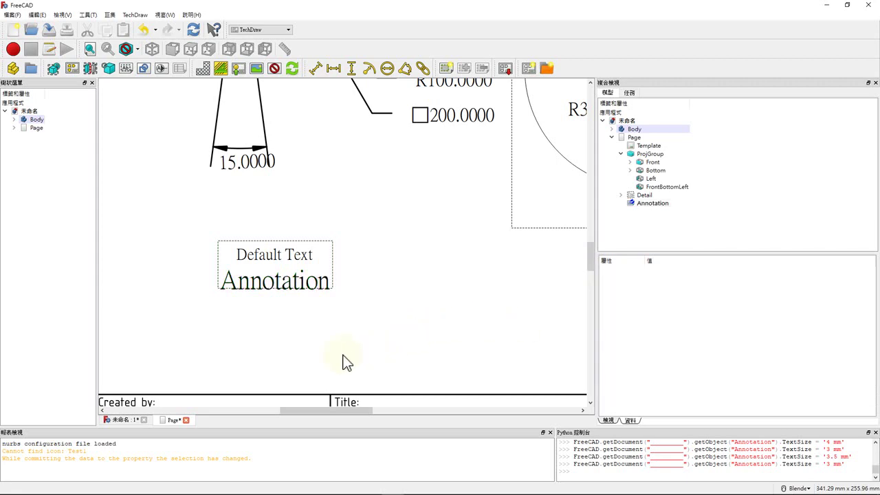
pyautogui.scroll(-2, 324, 367)
pyautogui.scroll(-2, 328, 367)
pyautogui.scroll(-2, 328, 354)
pyautogui.scroll(-1, 327, 347)
pyautogui.scroll(1, 304, 231)
pyautogui.scroll(1, 344, 158)
pyautogui.scroll(-1, 358, 148)
pyautogui.scroll(-1, 361, 130)
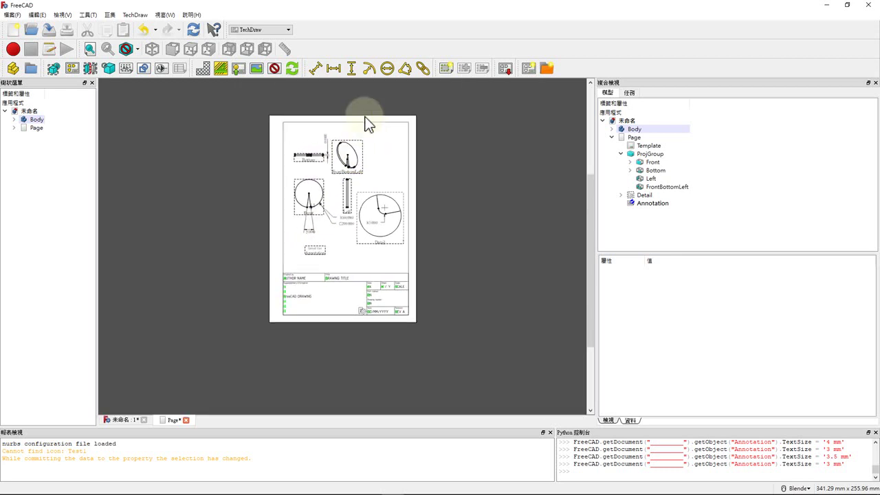
pyautogui.scroll(2, 365, 127)
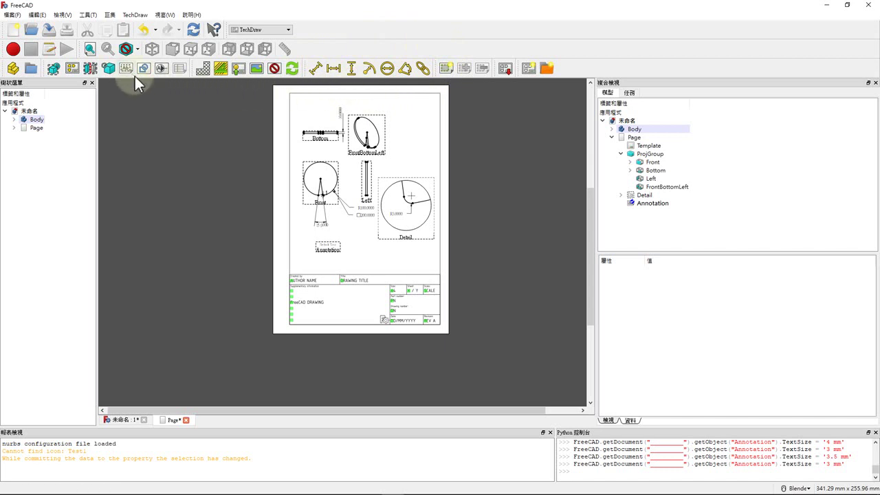
pyautogui.scroll(1, 371, 141)
pyautogui.scroll(1, 371, 141)
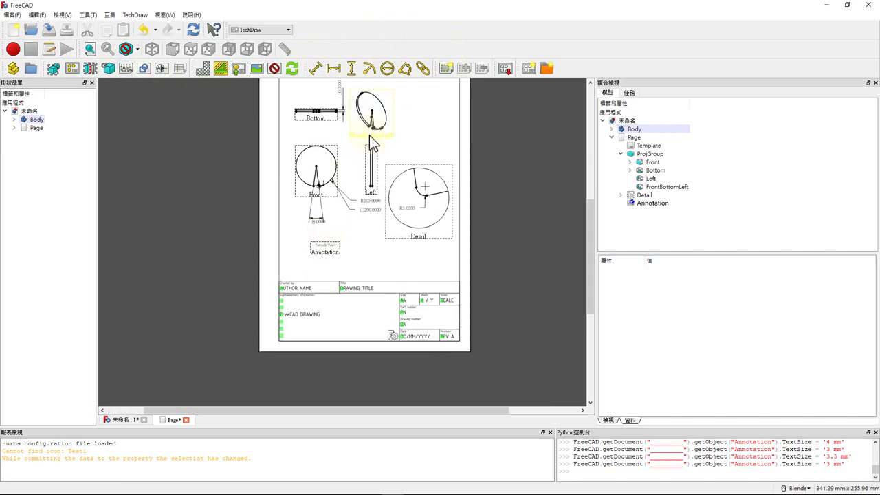
pyautogui.scroll(-1, 375, 184)
pyautogui.scroll(-1, 383, 104)
pyautogui.scroll(1, 383, 107)
pyautogui.scroll(-2, 383, 109)
pyautogui.scroll(1, 383, 112)
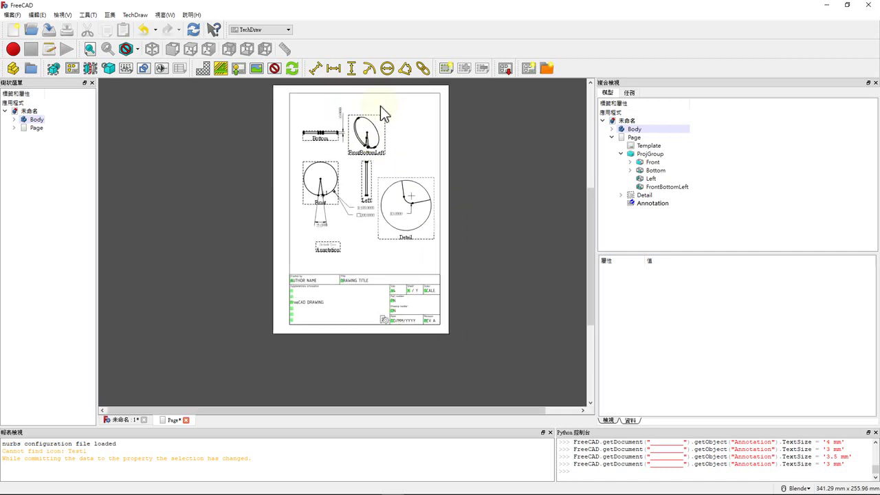